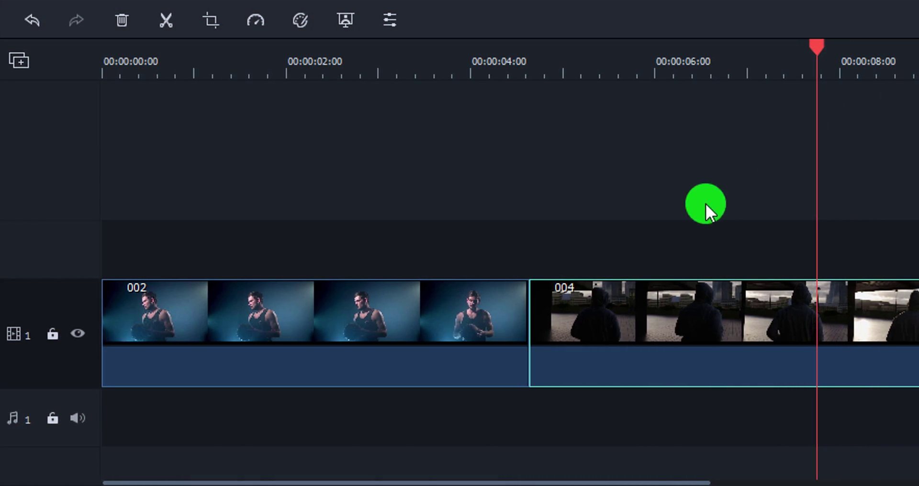
# Trim about 3 seconds off clip 004's start and place clip 003 after it on the track
pyautogui.moveTo(529, 324); pyautogui.dragTo(536, 324)
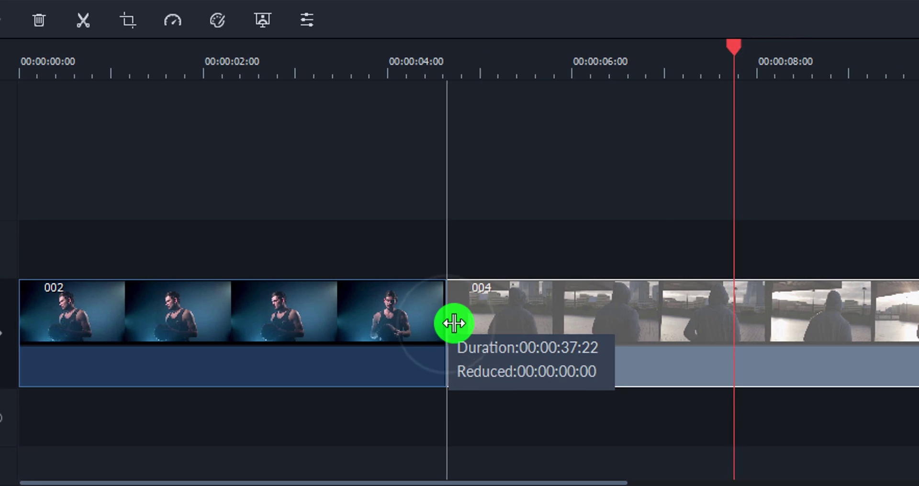
pyautogui.moveTo(454, 324); pyautogui.dragTo(421, 320)
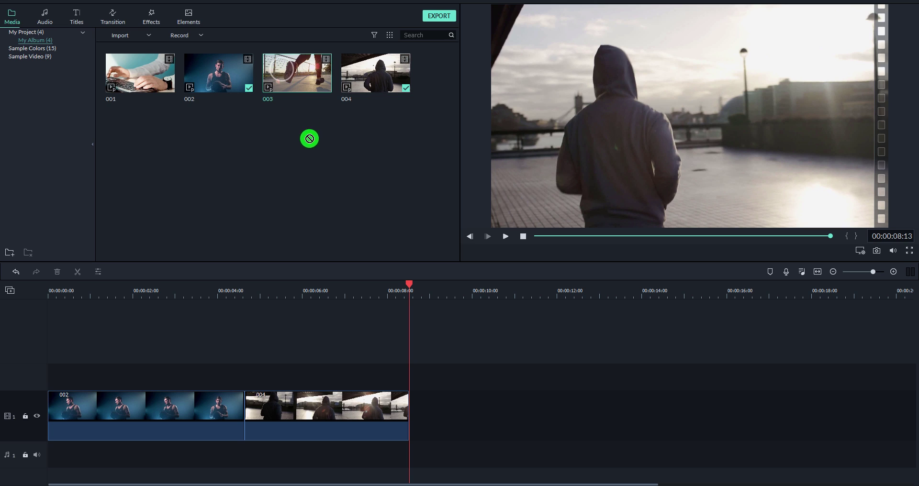
pyautogui.moveTo(309, 139); pyautogui.dragTo(408, 415)
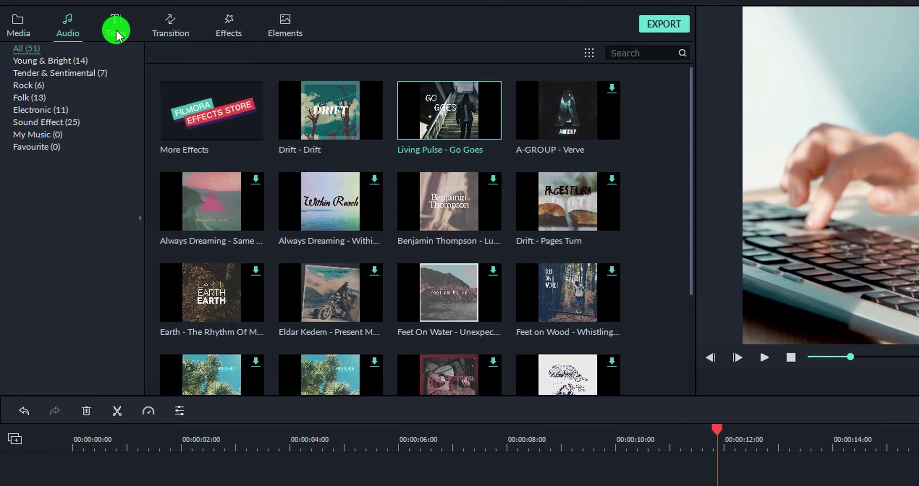
# Browse the Titles, Transition, Effects and Elements libraries, then drop the Opener 3 title at 00:00 on track 1
pyautogui.click(115, 27)
pyautogui.click(175, 31)
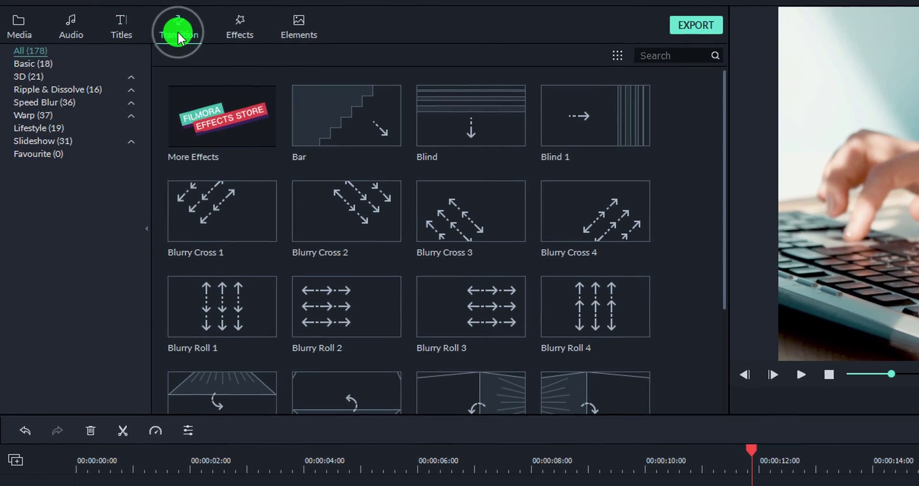
pyautogui.click(236, 28)
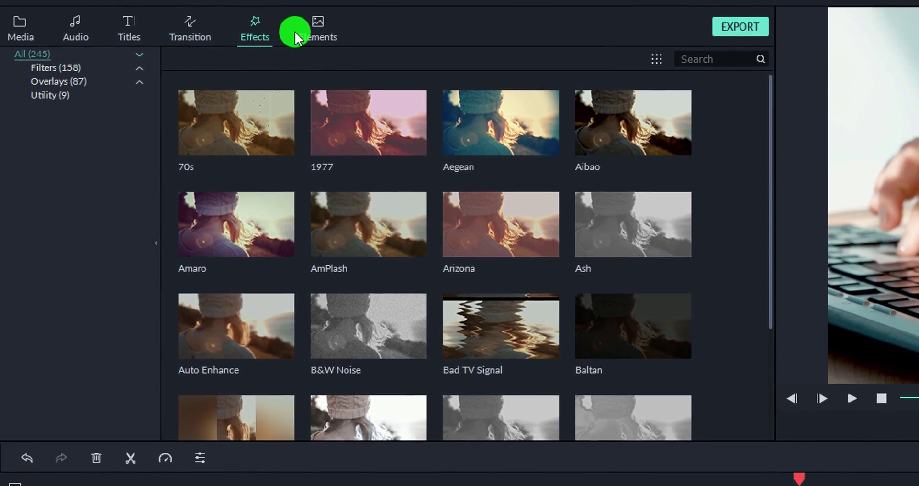
pyautogui.click(310, 30)
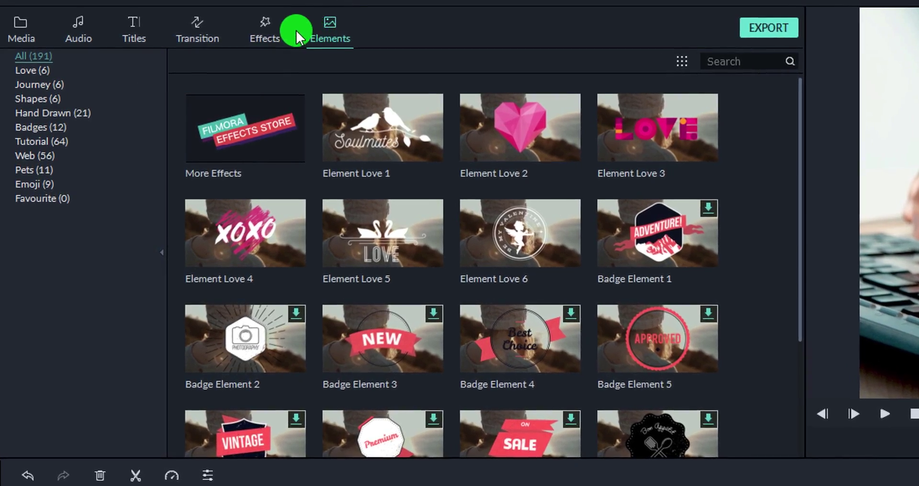
pyautogui.click(210, 37)
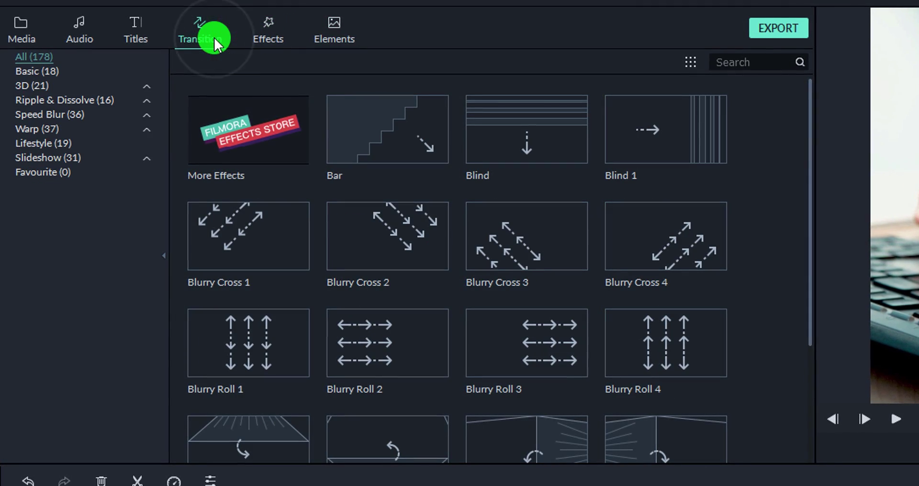
pyautogui.scroll(-10, 364, 264)
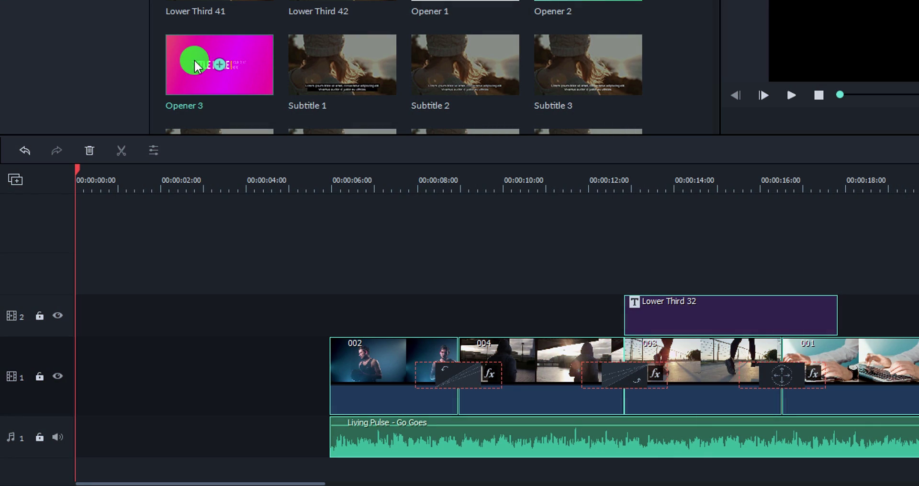
pyautogui.moveTo(195, 67); pyautogui.dragTo(71, 385)
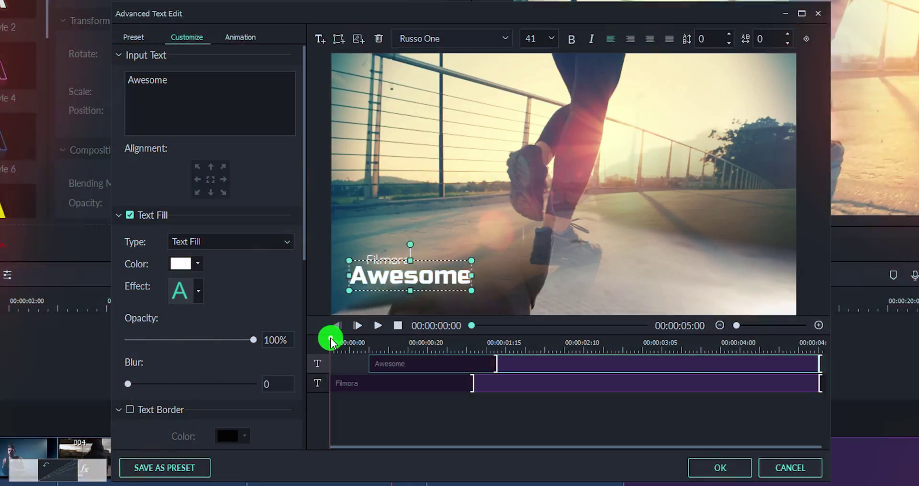
# Preview the Opener 3 title animation, then enable Chroma Key in a clip's Video settings
pyautogui.click(378, 326)
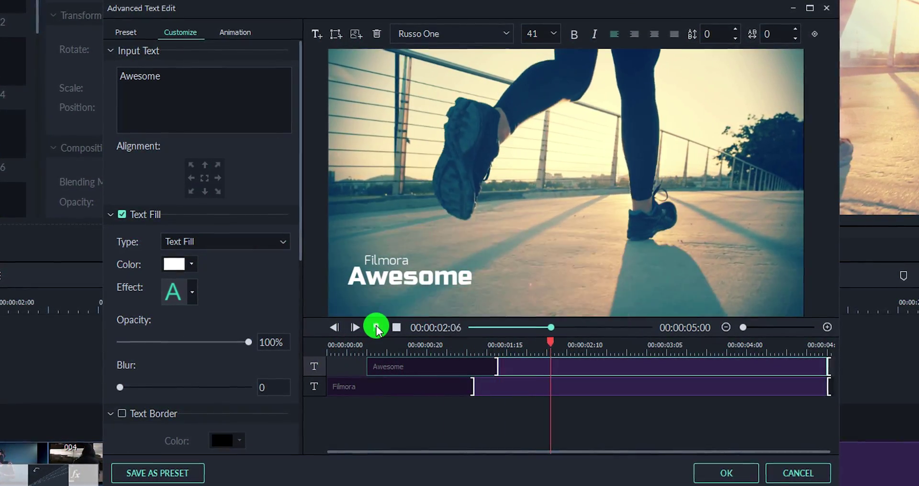
pyautogui.click(377, 328)
pyautogui.click(458, 406)
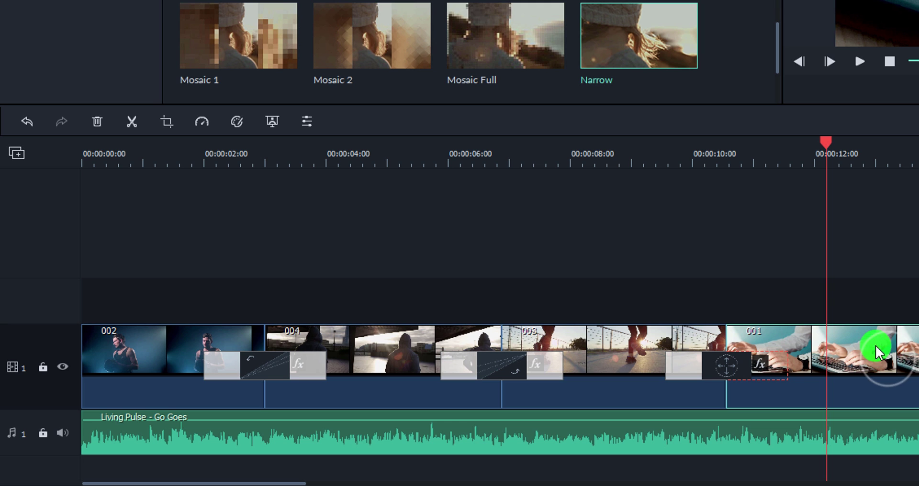
pyautogui.click(311, 120)
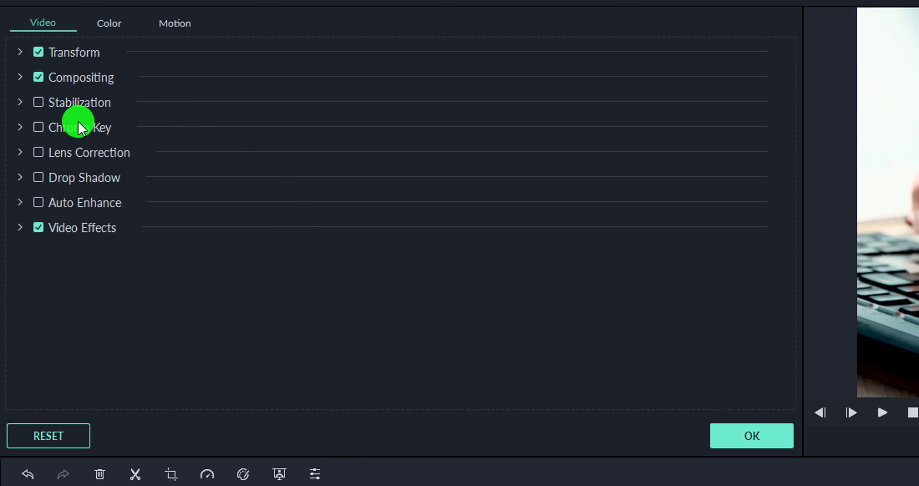
pyautogui.click(70, 127)
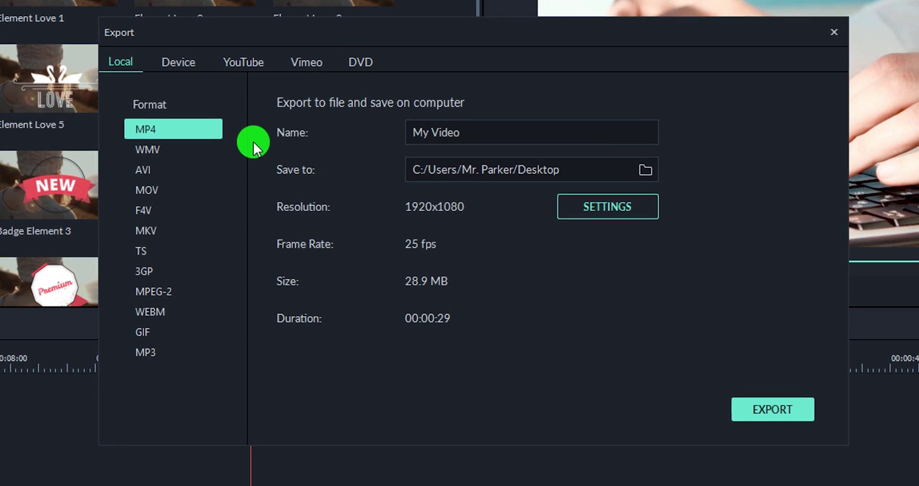
# Switch the export format to WMV, then review the YouTube upload options starting at the Title field
pyautogui.click(153, 149)
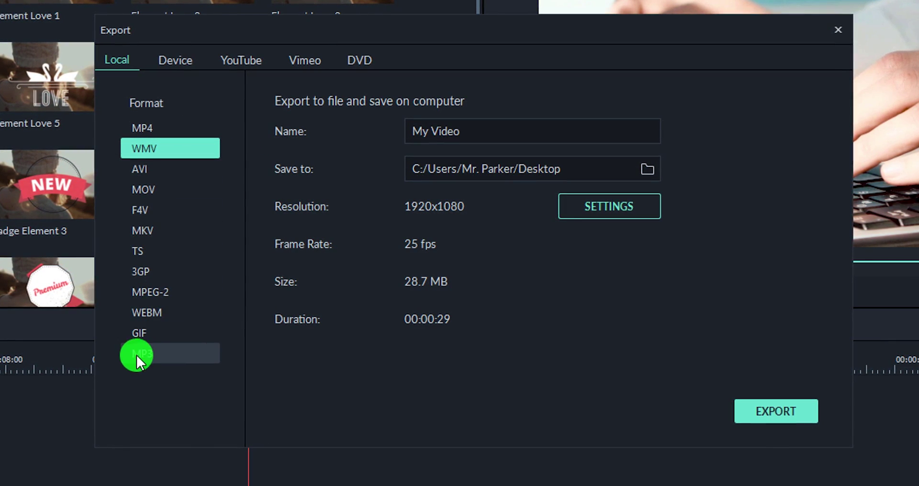
pyautogui.click(237, 55)
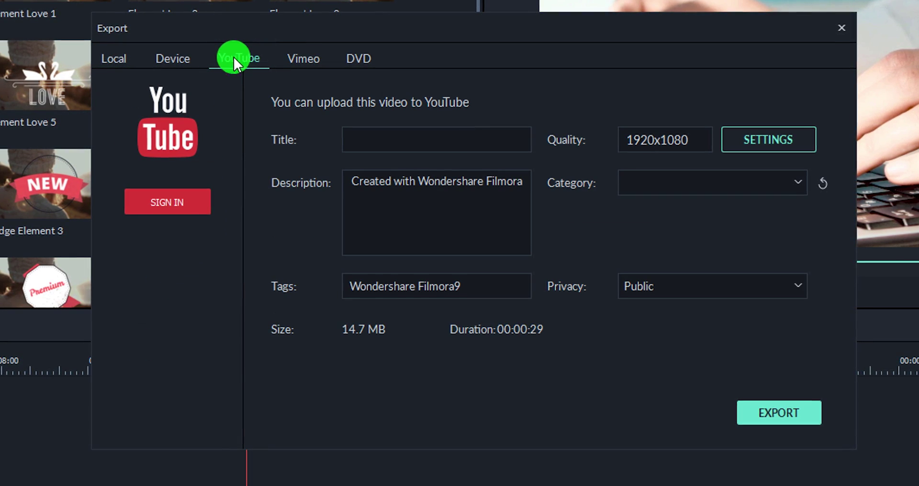
pyautogui.click(363, 133)
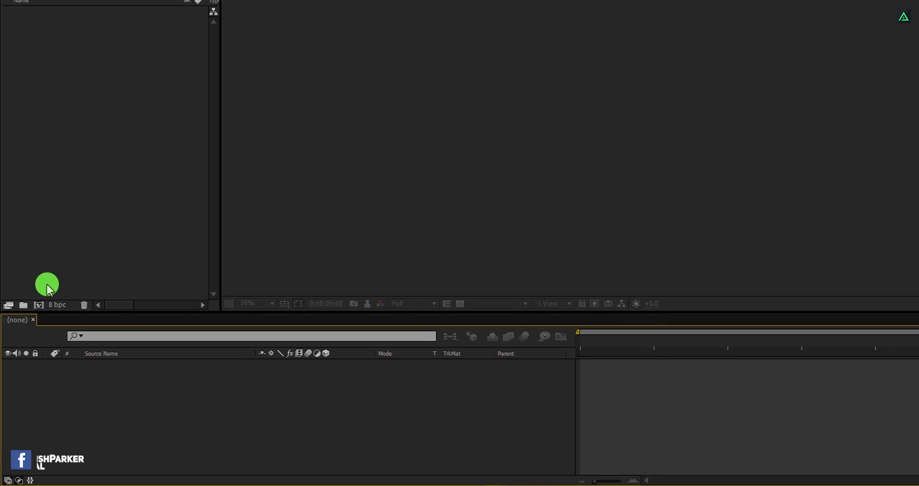
# Create a black 1920x1080, 30 fps, 30-second composition named Liquid_Audio_Spectrum
pyautogui.click(41, 291)
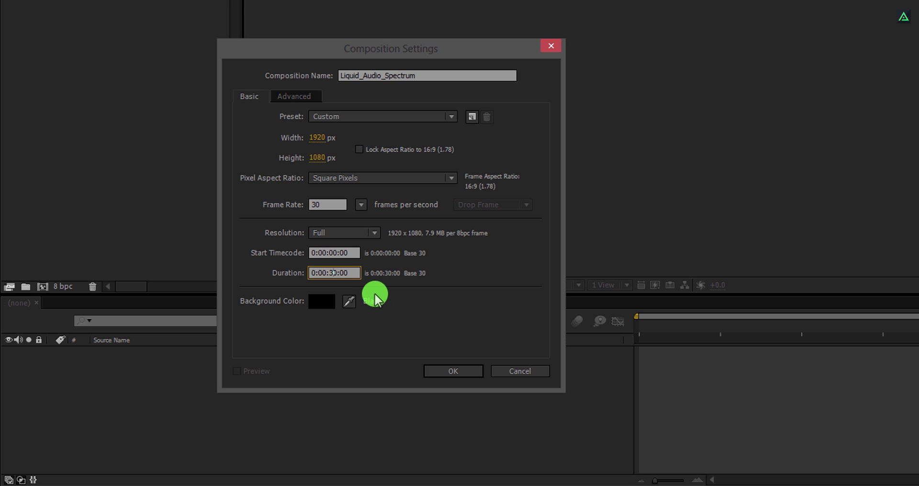
pyautogui.click(440, 371)
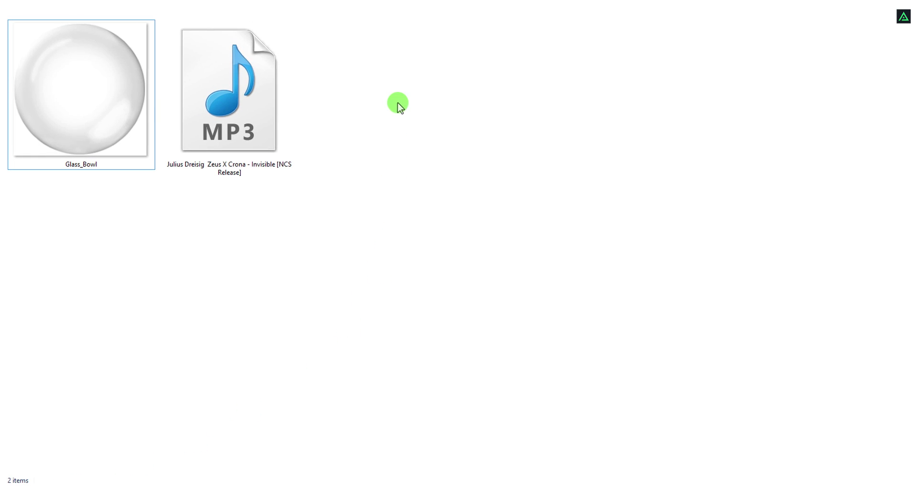
# Import Glass_Bowl.png and the MP3, add the bowl to the composition, and scale it to 62%
pyautogui.moveTo(397, 103); pyautogui.dragTo(78, 175)
pyautogui.moveTo(89, 101); pyautogui.dragTo(90, 189)
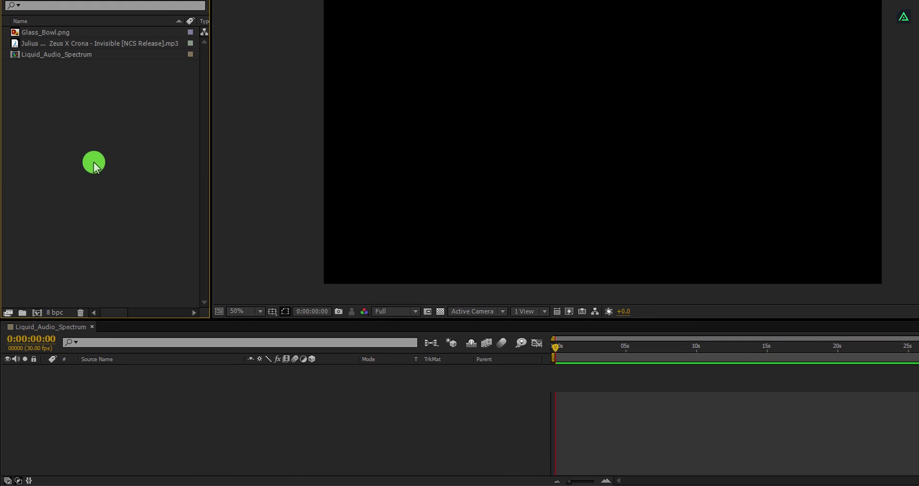
pyautogui.moveTo(54, 33); pyautogui.dragTo(128, 390)
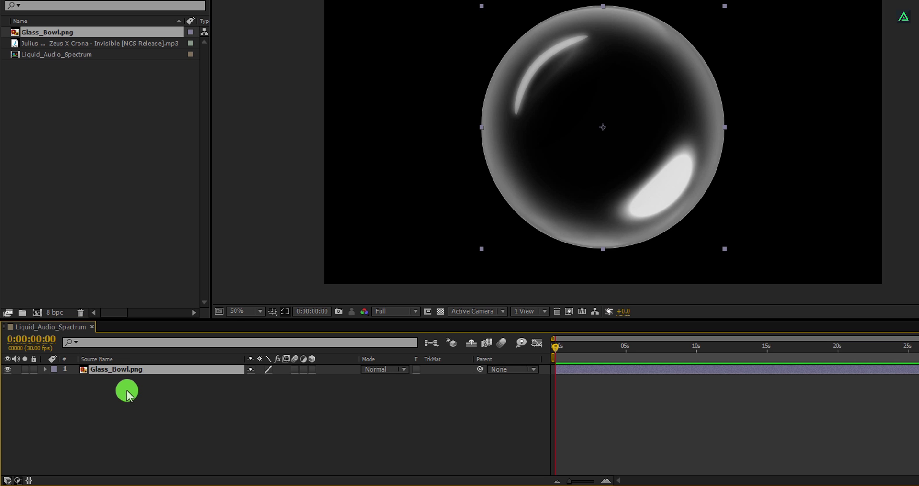
pyautogui.press('s')
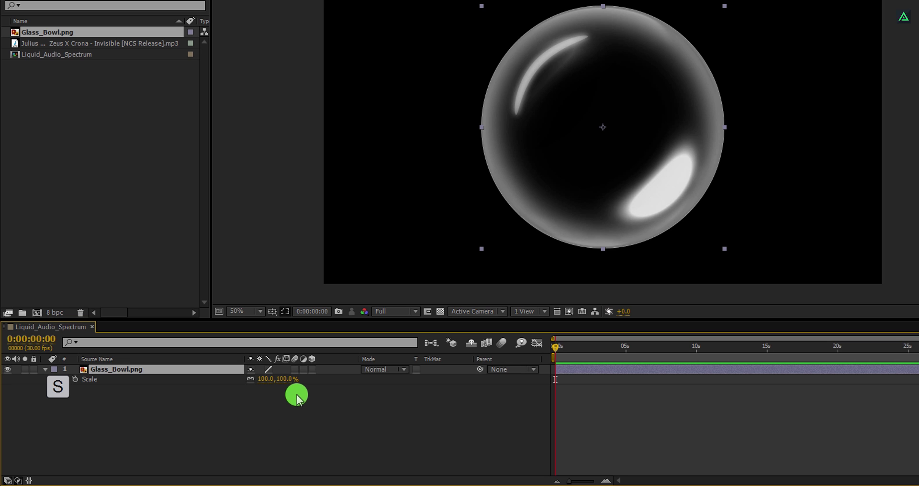
pyautogui.moveTo(291, 383); pyautogui.dragTo(271, 384)
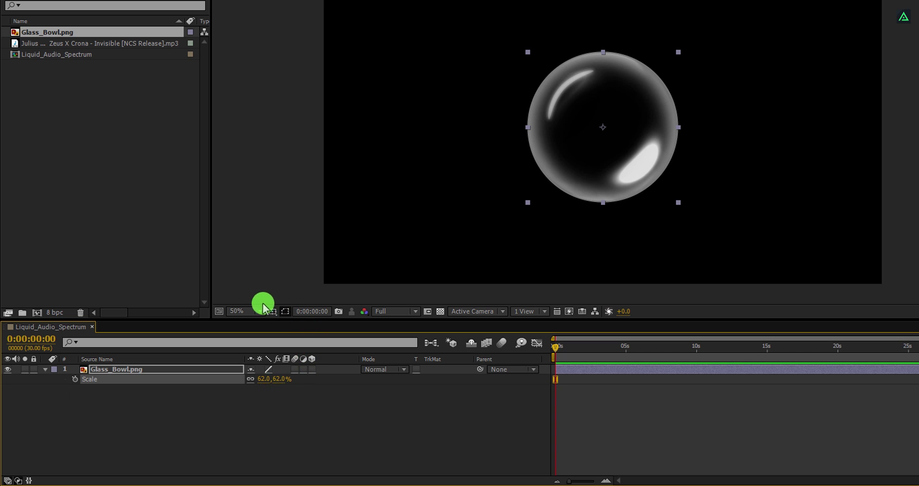
pyautogui.moveTo(263, 306); pyautogui.dragTo(266, 117)
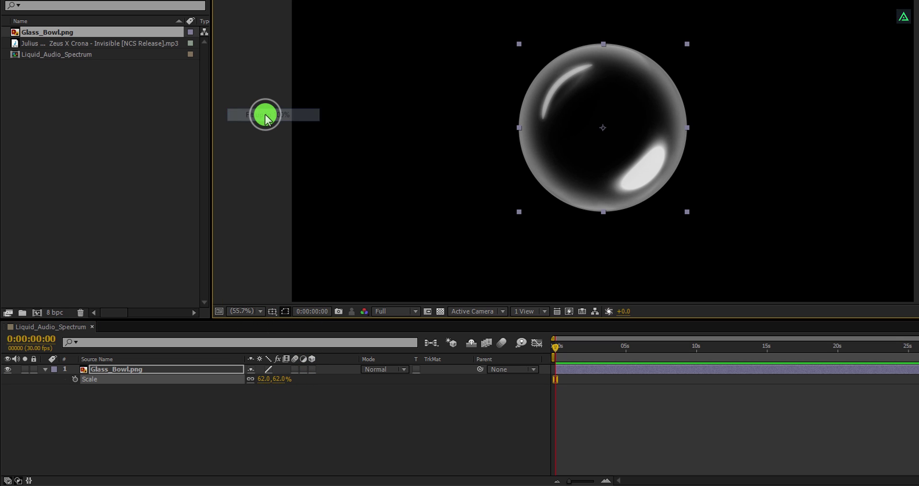
# Set up the Rectangle tool with a Solid Color fill and no stroke
pyautogui.click(151, 404)
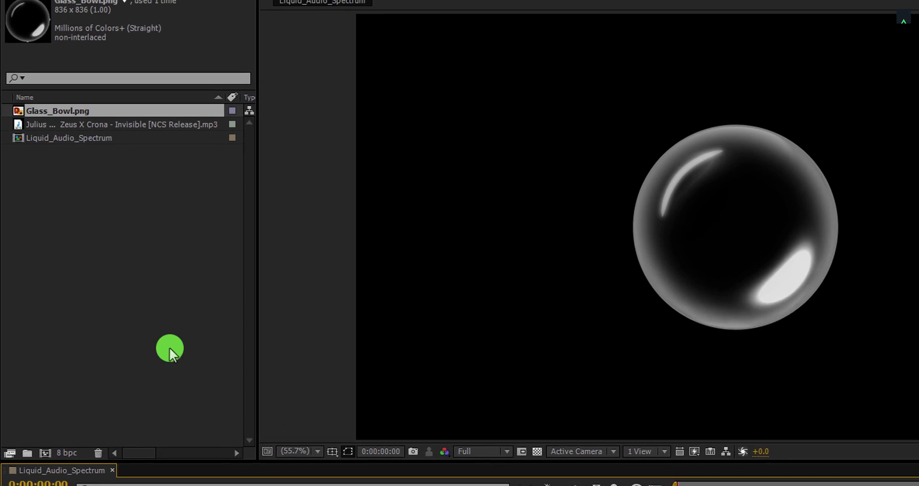
pyautogui.click(160, 25)
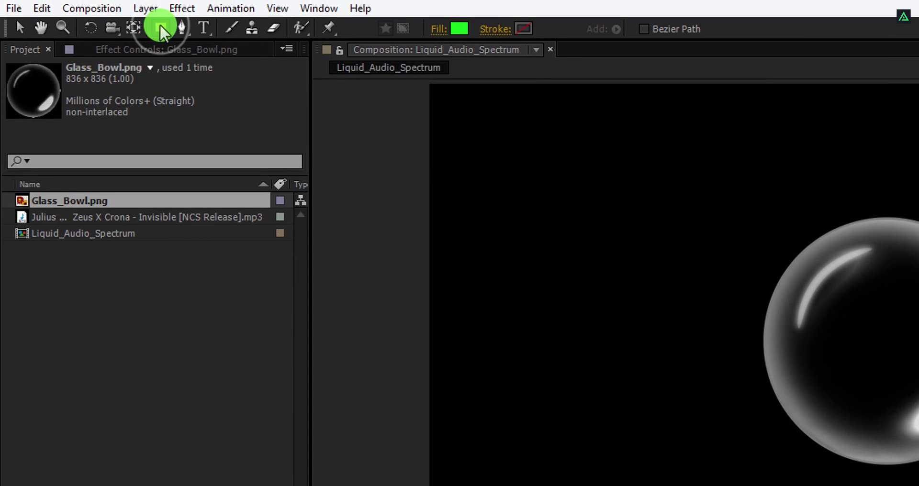
pyautogui.moveTo(159, 24); pyautogui.dragTo(201, 31)
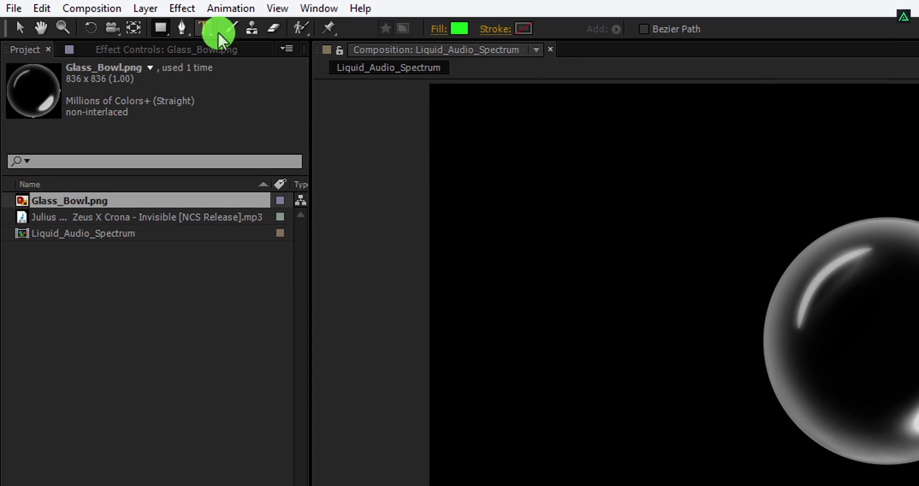
pyautogui.click(438, 29)
pyautogui.click(467, 87)
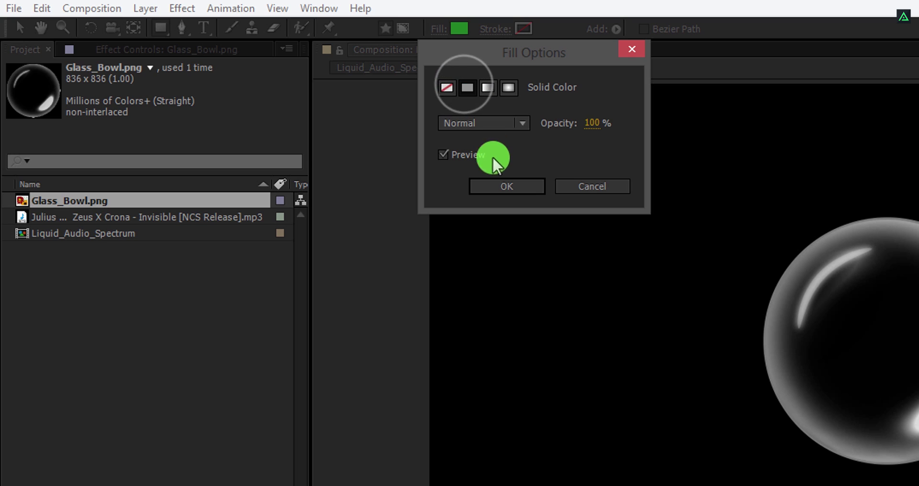
pyautogui.click(498, 185)
pyautogui.click(496, 30)
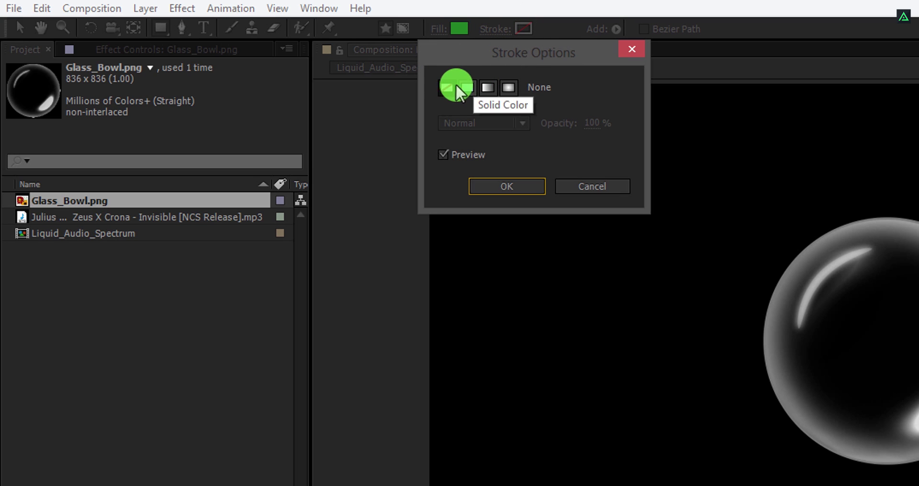
pyautogui.click(441, 85)
pyautogui.click(497, 182)
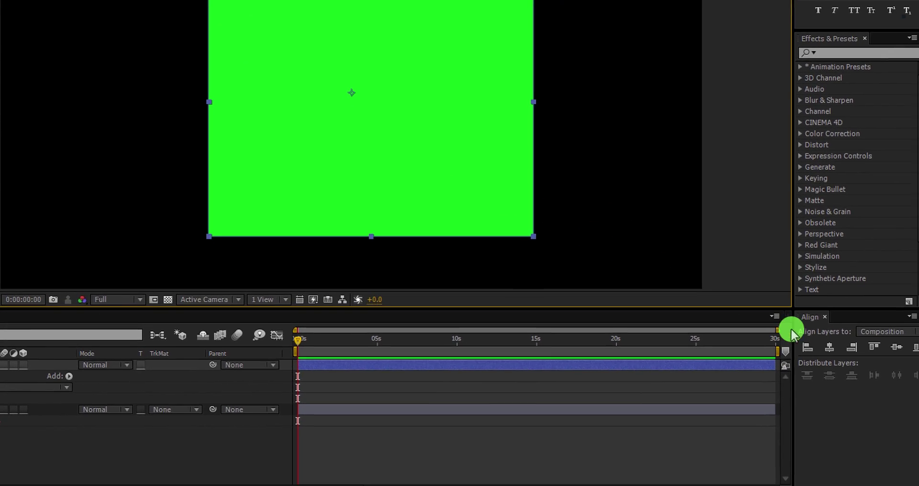
# Align the green rectangle in the composition and apply the Wave Warp effect to it
pyautogui.click(894, 349)
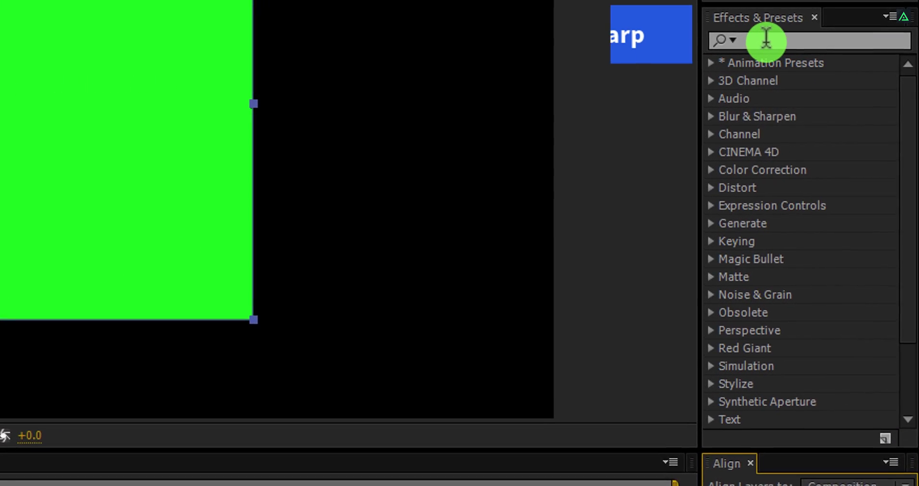
pyautogui.click(766, 39)
pyautogui.write('wave')
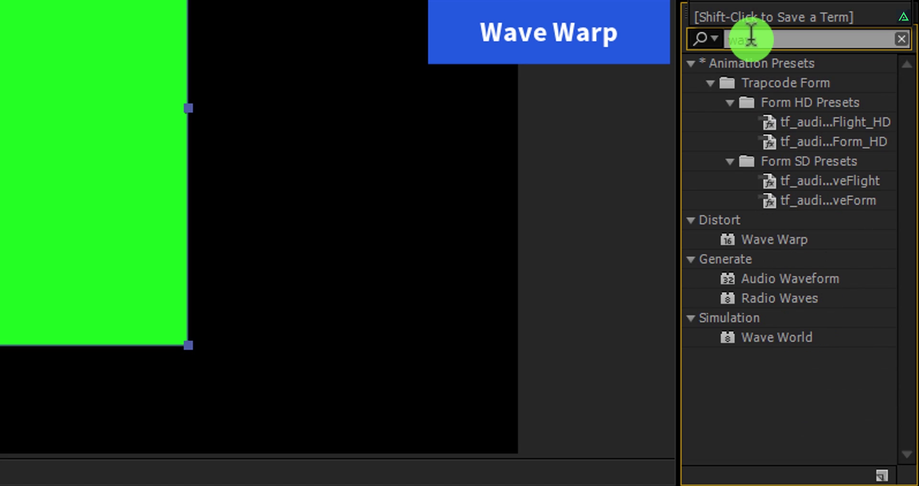
pyautogui.doubleClick(759, 239)
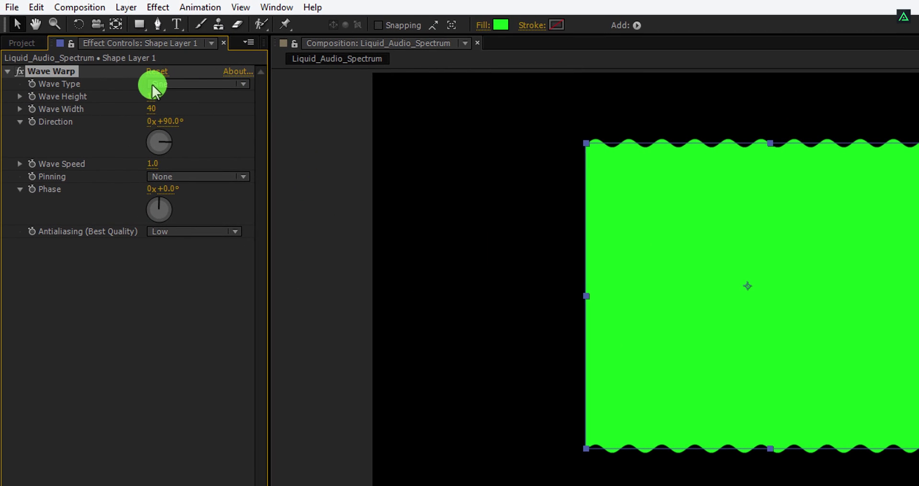
# Keep Wave Height at 10, set Wave Width to 180, and scrub to preview the waves
pyautogui.click(151, 96)
pyautogui.click(219, 101)
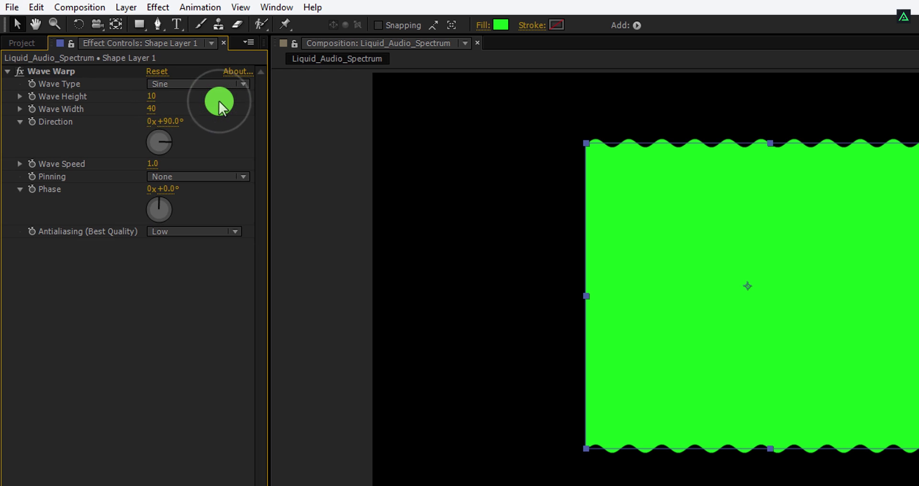
pyautogui.click(154, 108)
pyautogui.write('180')
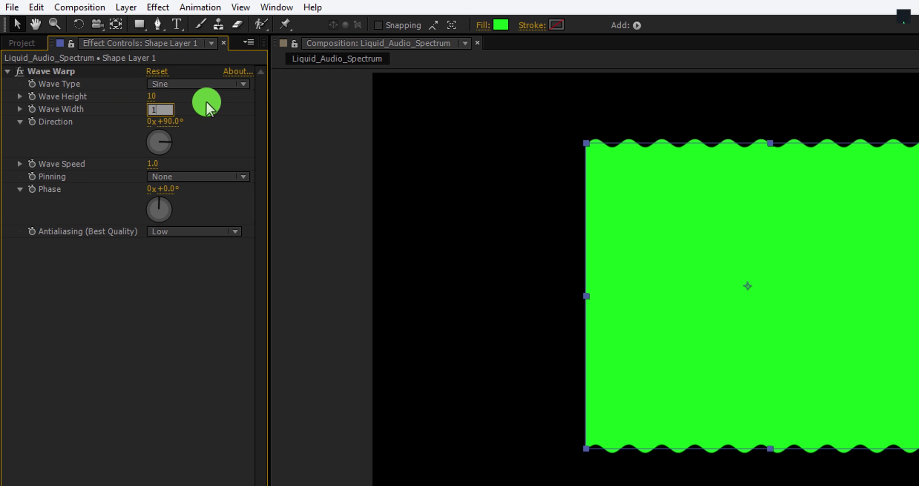
pyautogui.press('Return')
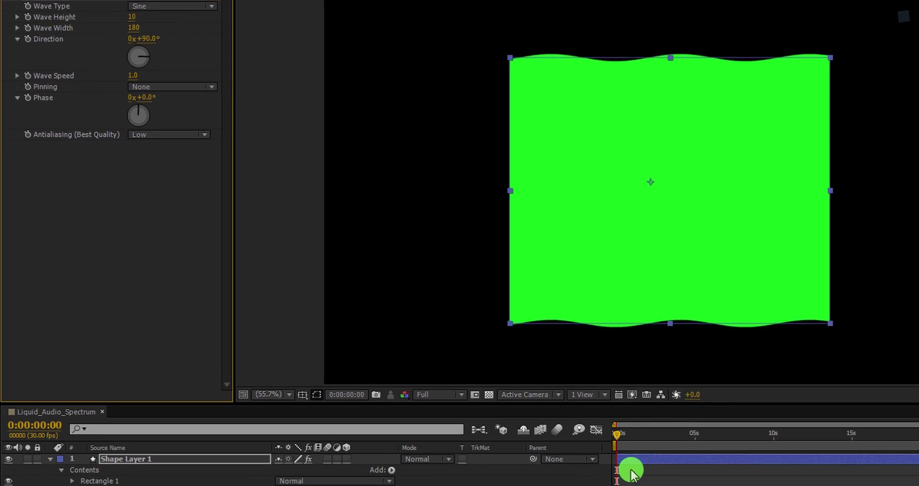
pyautogui.moveTo(584, 359); pyautogui.dragTo(627, 374)
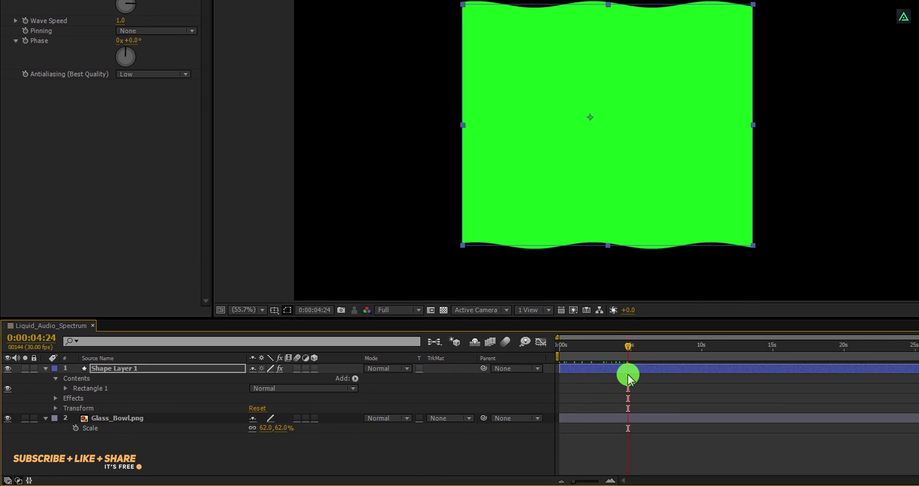
# Rename the green rectangle layer to Wave_Top
pyautogui.click(177, 368)
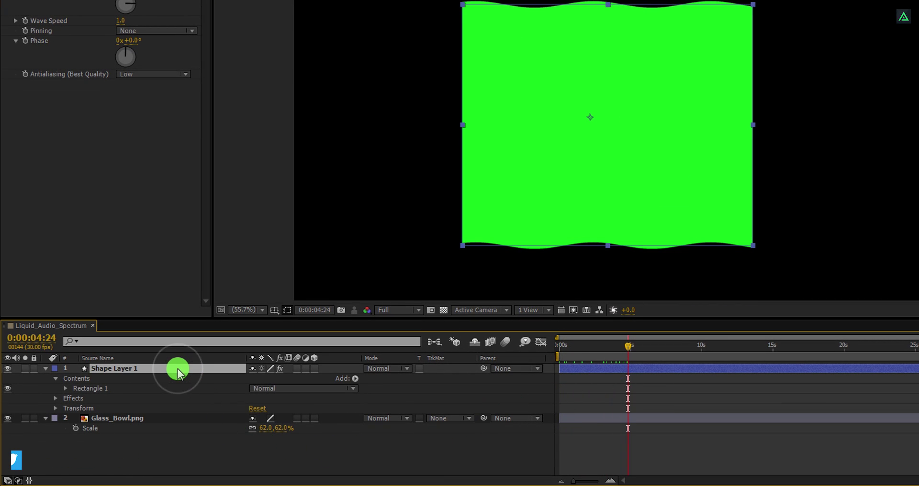
pyautogui.press('Return')
pyautogui.write('Wave_Top')
pyautogui.press('Return')
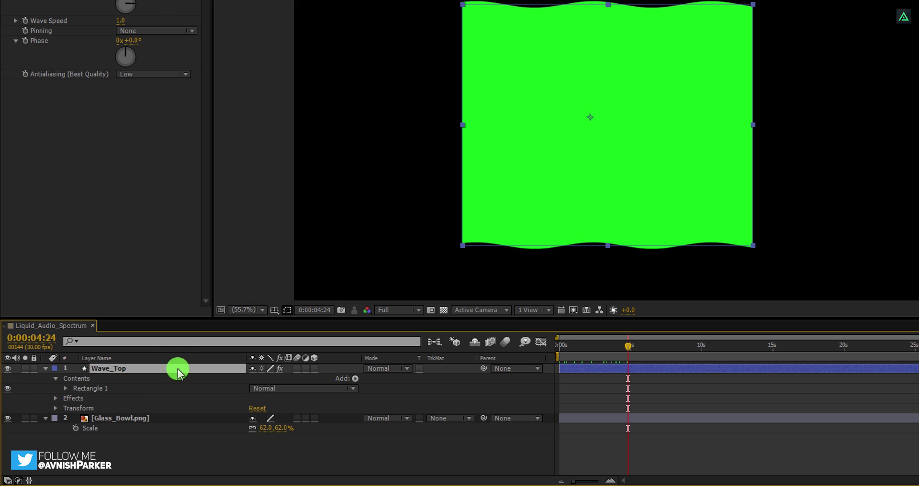
# Hide Wave_Top and set up the Ellipse tool with a Solid Color fill
pyautogui.click(9, 369)
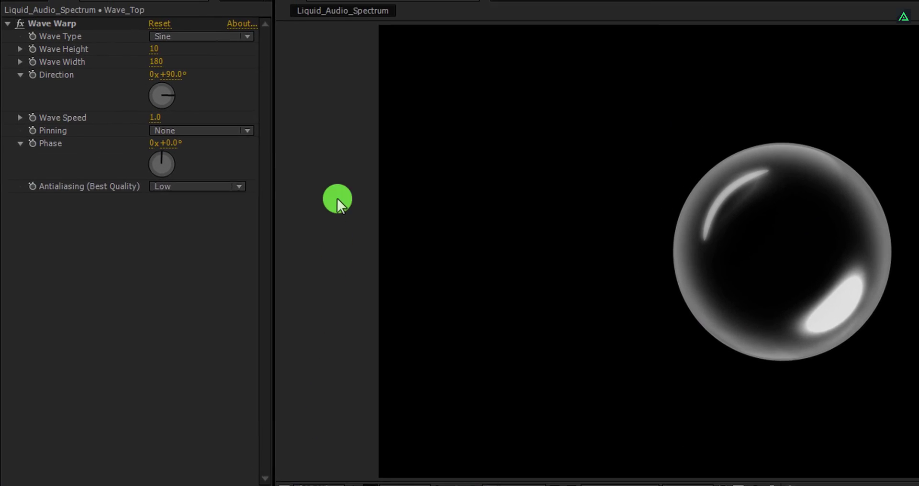
pyautogui.moveTo(165, 21); pyautogui.dragTo(266, 64)
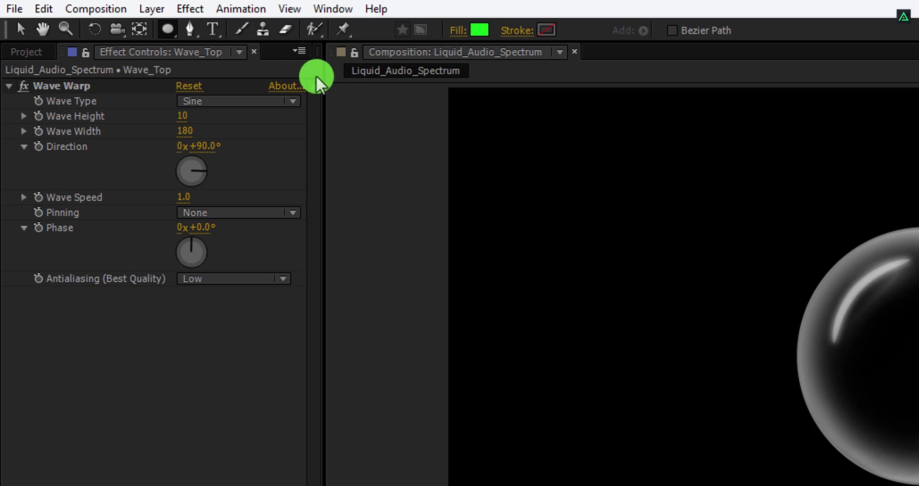
pyautogui.click(457, 32)
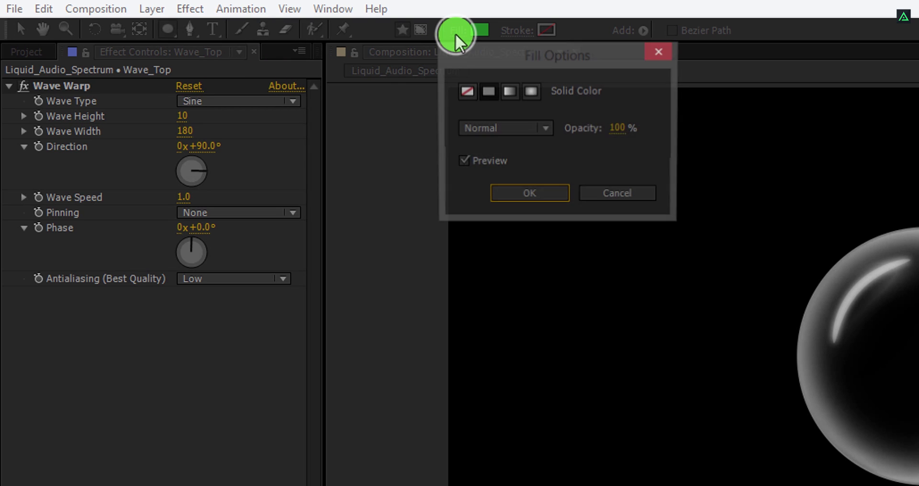
pyautogui.click(484, 89)
pyautogui.click(509, 190)
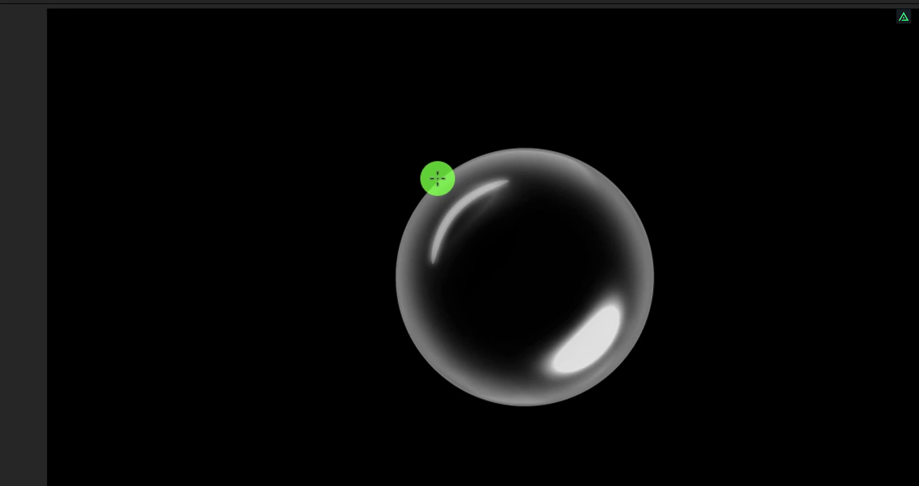
# Draw a green circle over the bowl and centre it horizontally and vertically
pyautogui.moveTo(439, 178)
pyautogui.mouseDown()
pyautogui.moveTo(614, 357)
pyautogui.moveTo(544, 308)
pyautogui.moveTo(525, 258)
pyautogui.mouseUp()
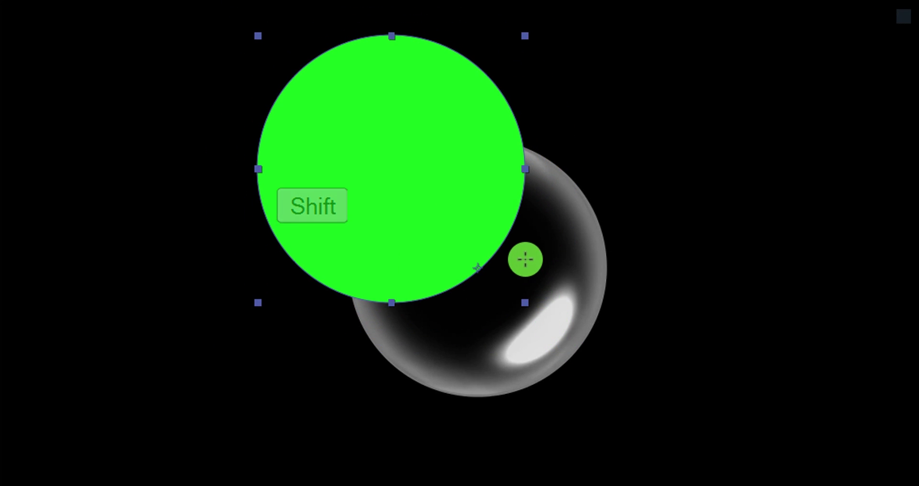
pyautogui.press('v')
pyautogui.moveTo(386, 132); pyautogui.dragTo(465, 226)
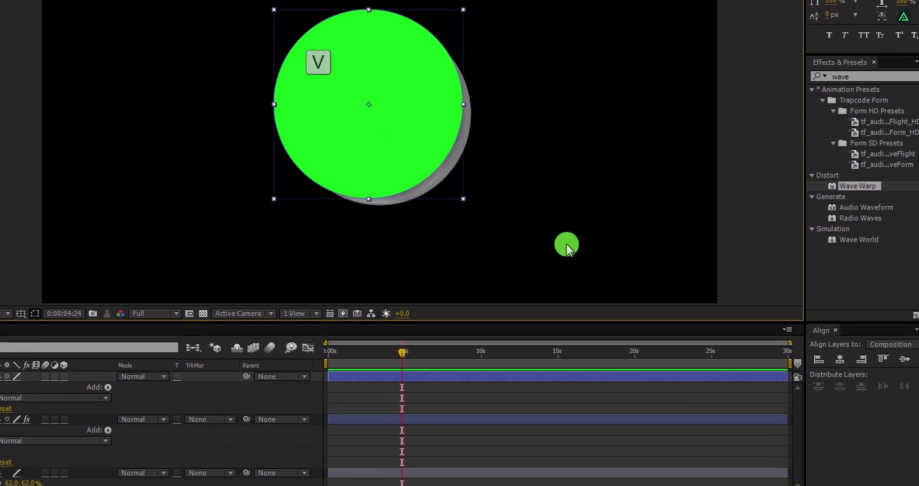
pyautogui.click(840, 360)
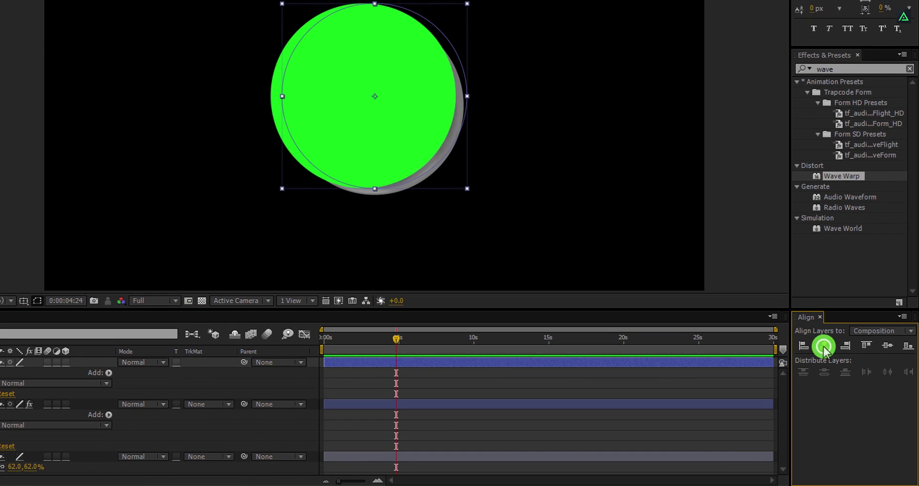
pyautogui.click(904, 360)
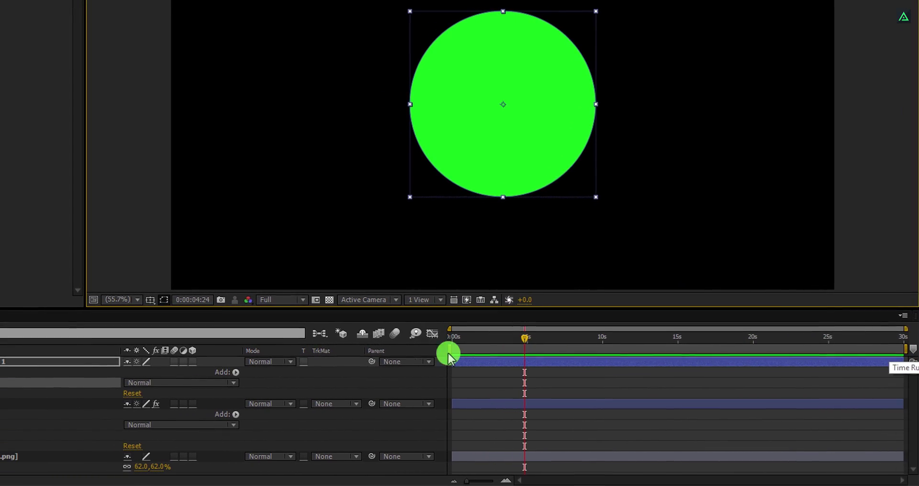
# Move the circle layer below Glass_Bowl.png, scale it to 95%, and re-centre it
pyautogui.click(114, 350)
pyautogui.moveTo(130, 366); pyautogui.dragTo(130, 467)
pyautogui.press('s')
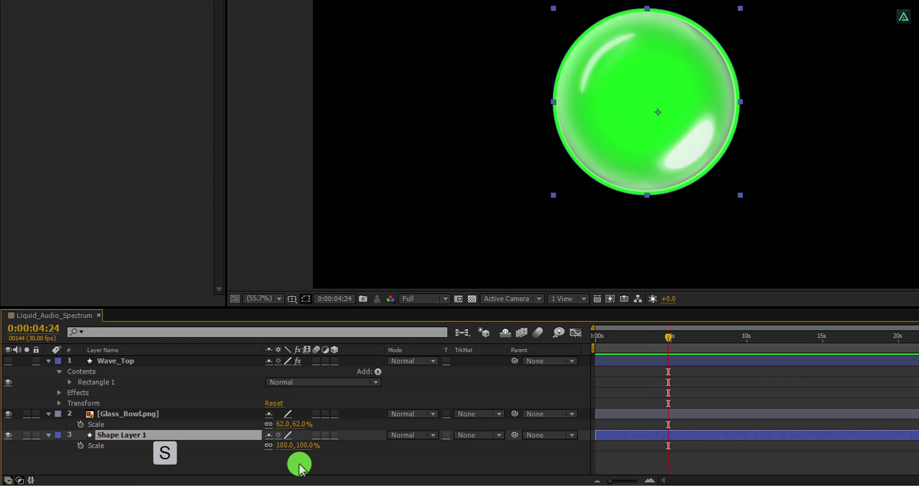
pyautogui.moveTo(303, 448); pyautogui.dragTo(302, 446)
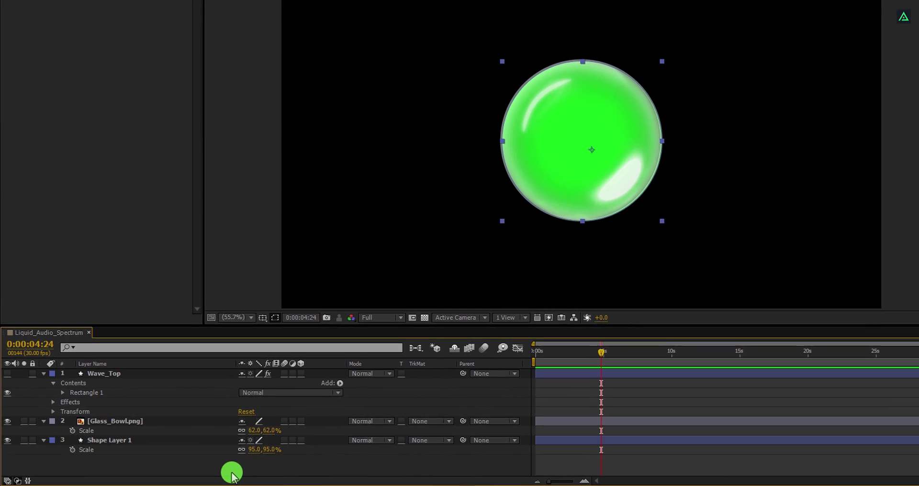
pyautogui.click(180, 439)
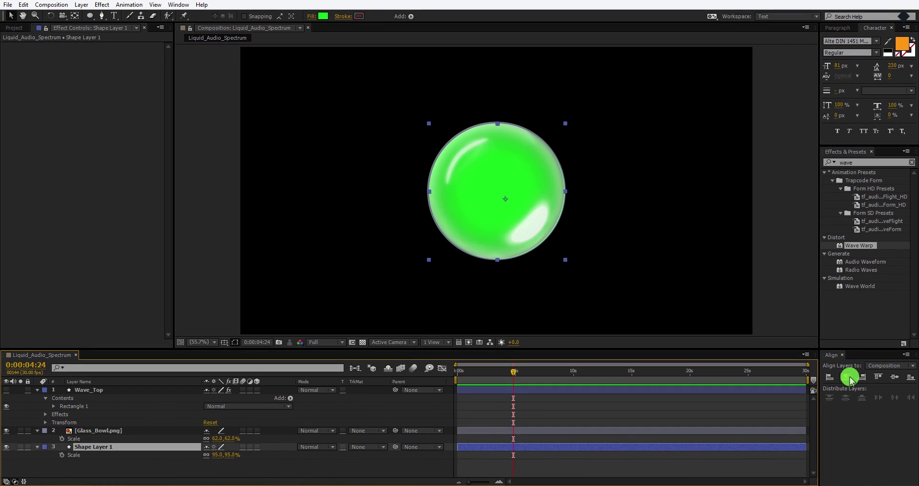
pyautogui.click(887, 378)
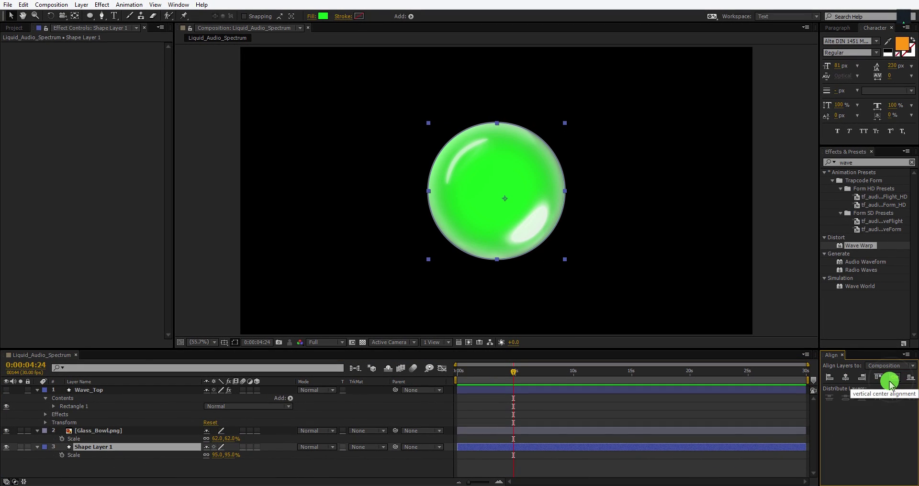
# Rename the circle layer to Mask and move Wave_Top below it
pyautogui.click(158, 447)
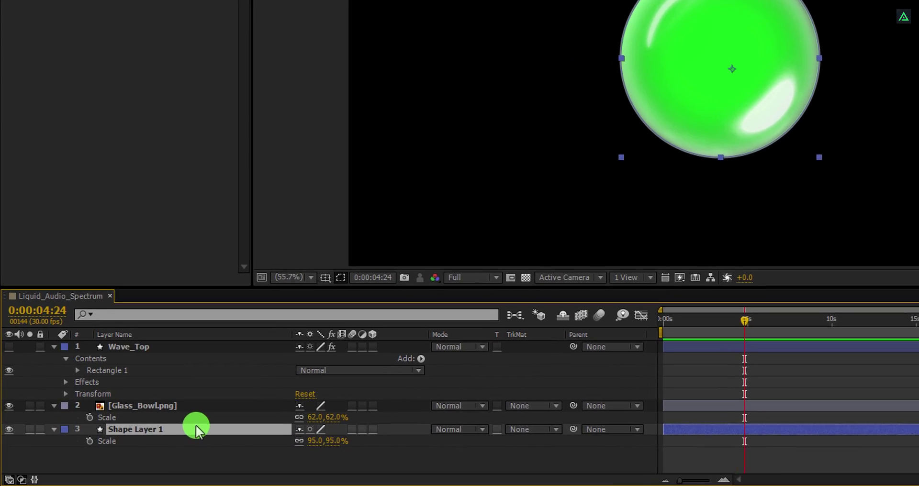
pyautogui.press('Return')
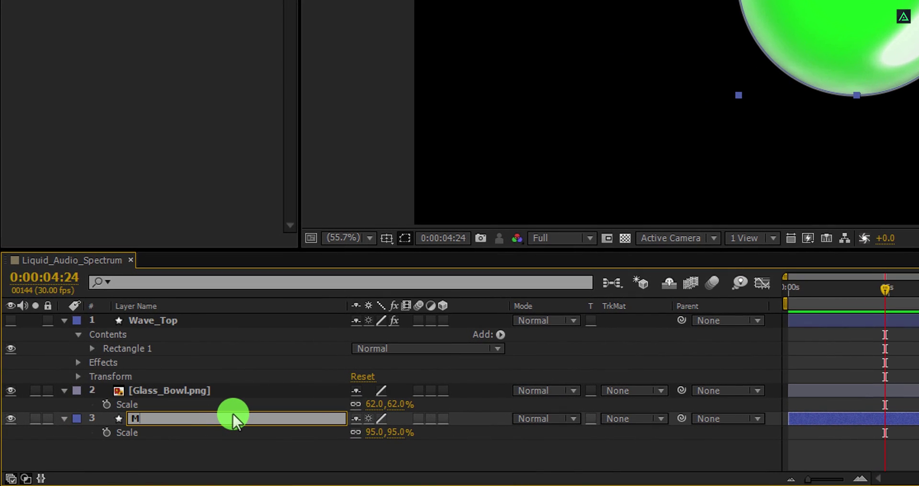
pyautogui.write('Mask')
pyautogui.press('Return')
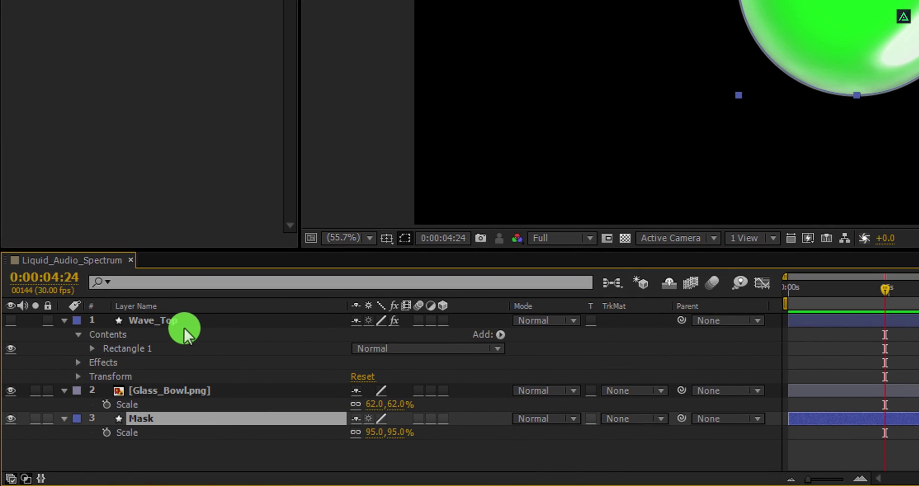
pyautogui.moveTo(183, 327); pyautogui.dragTo(178, 461)
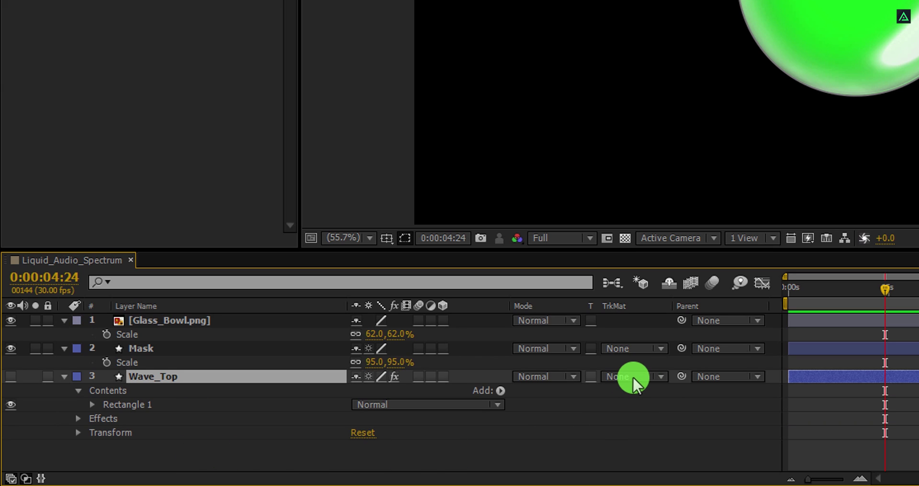
# Set Wave_Top's track matte to Alpha Matte 'Mask' and make Wave_Top visible again
pyautogui.press('F4')
pyautogui.press('F4')
pyautogui.press('F4')
pyautogui.press('F4')
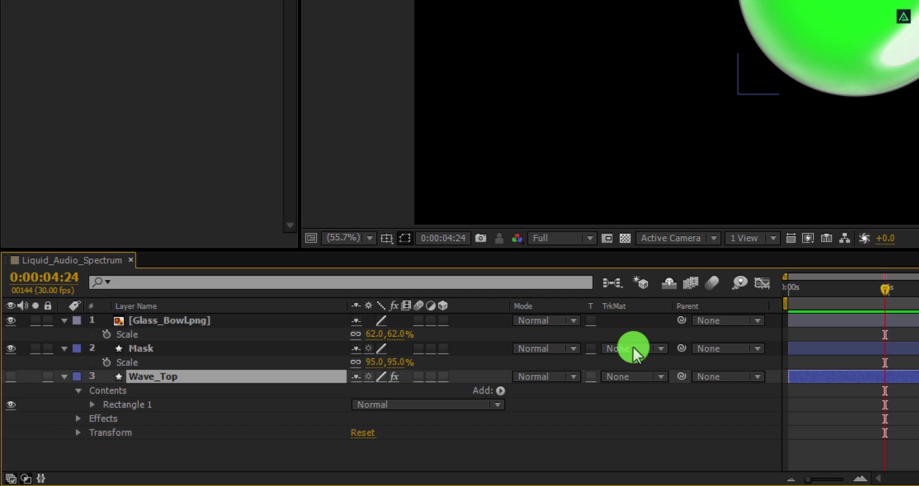
pyautogui.rightClick(639, 308)
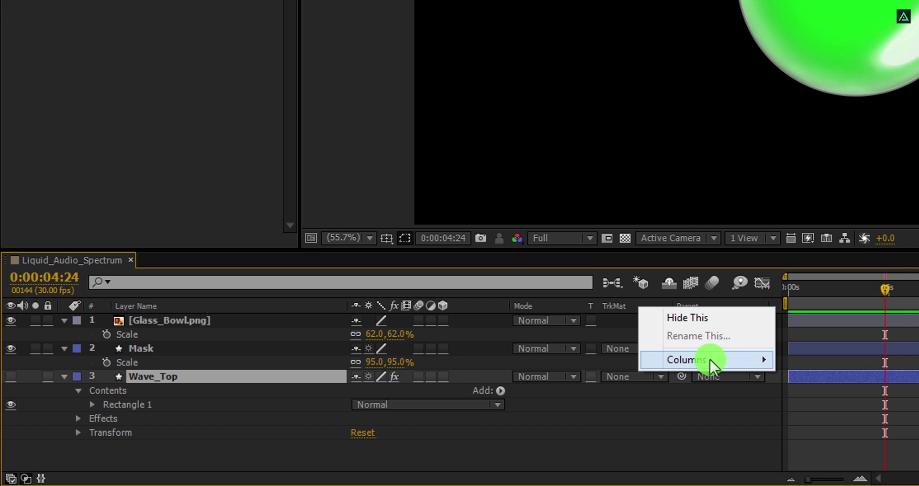
pyautogui.moveTo(711, 361)
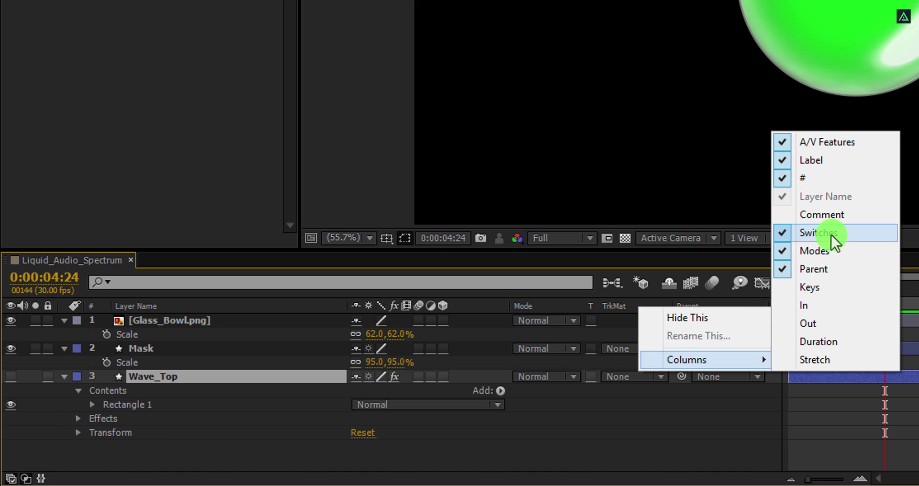
pyautogui.click(617, 377)
pyautogui.click(640, 417)
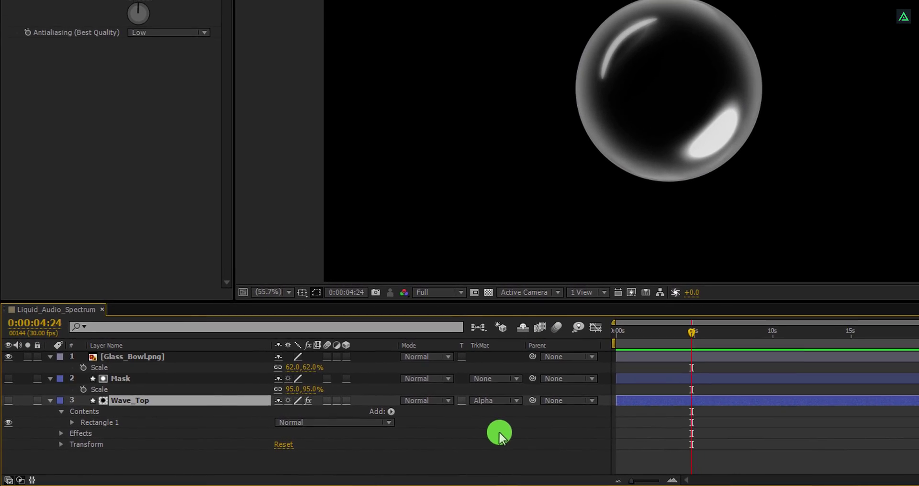
pyautogui.click(9, 404)
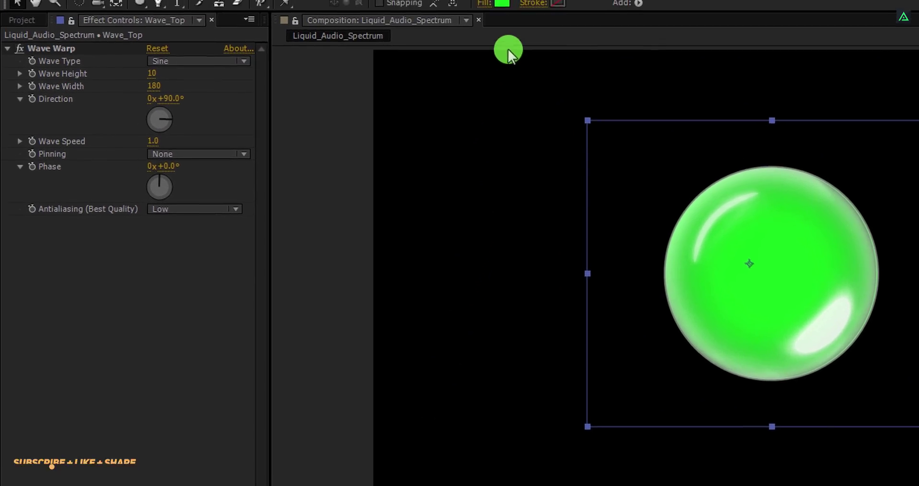
# Change Wave_Top's fill from green to a bright orange, F7640B
pyautogui.click(501, 3)
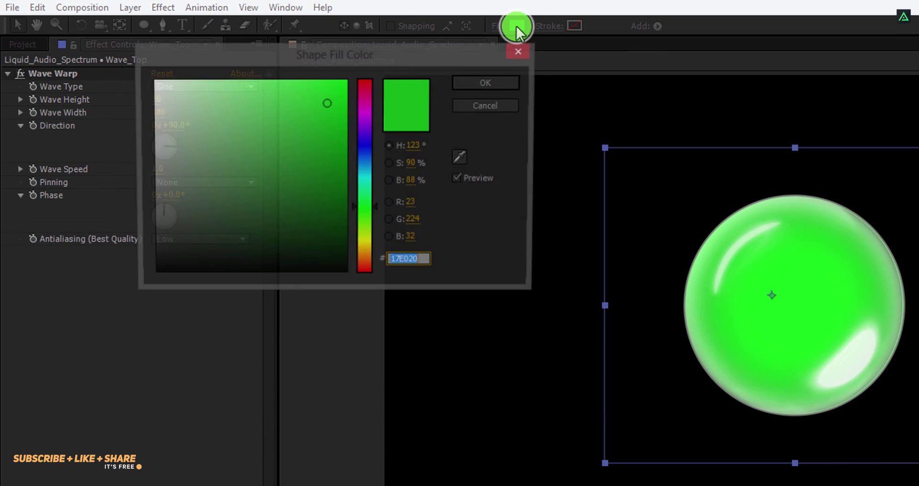
pyautogui.moveTo(369, 237); pyautogui.dragTo(363, 263)
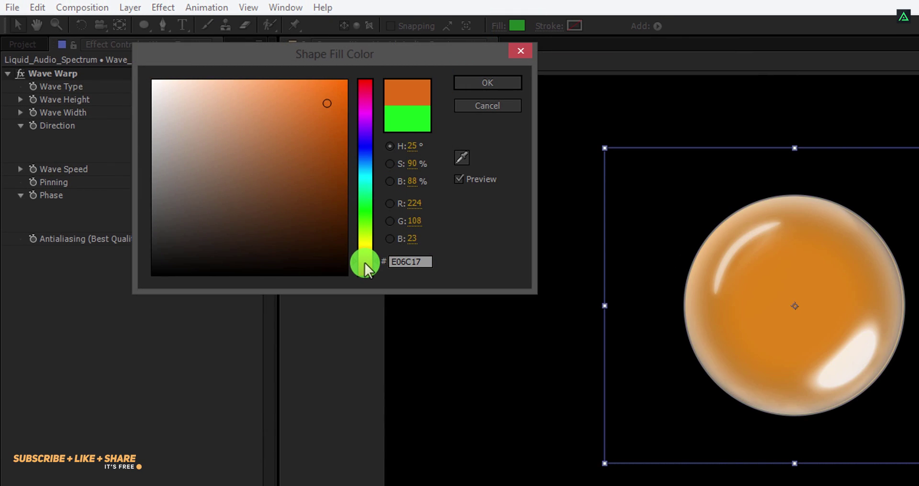
pyautogui.click(339, 86)
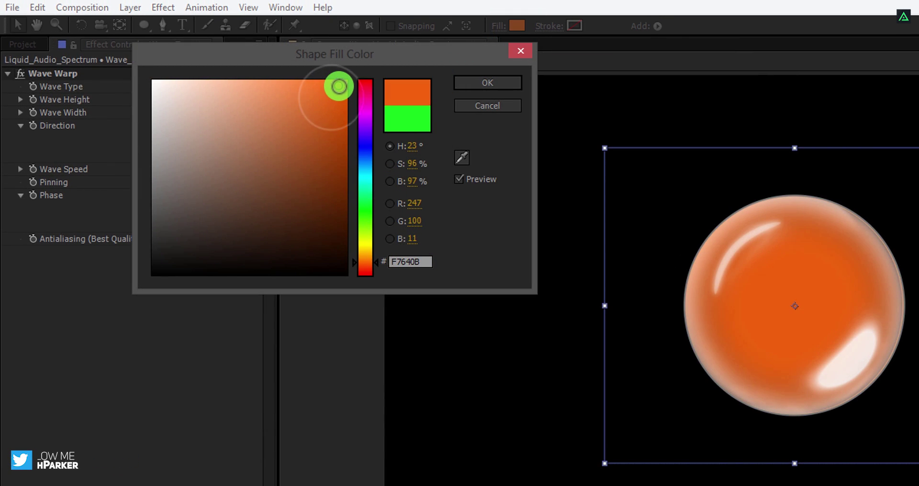
pyautogui.click(459, 86)
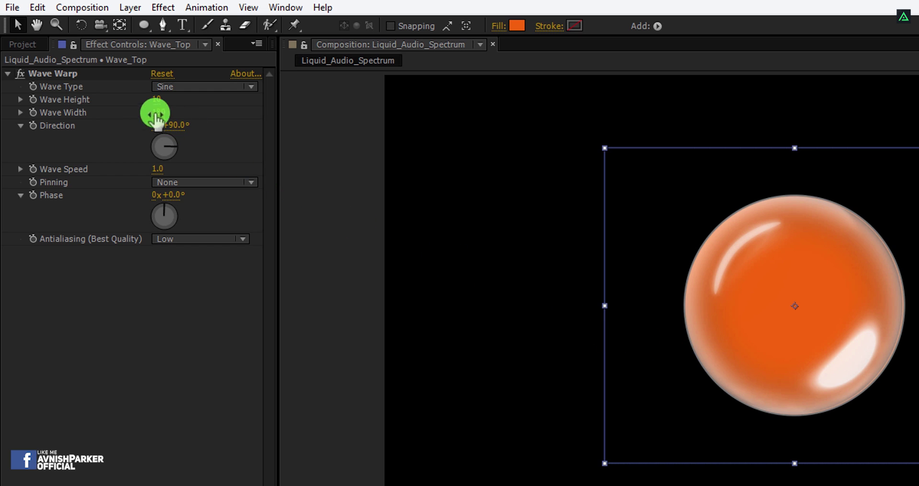
# Add the song mp3 to the composition as a layer below Wave_Top
pyautogui.click(22, 44)
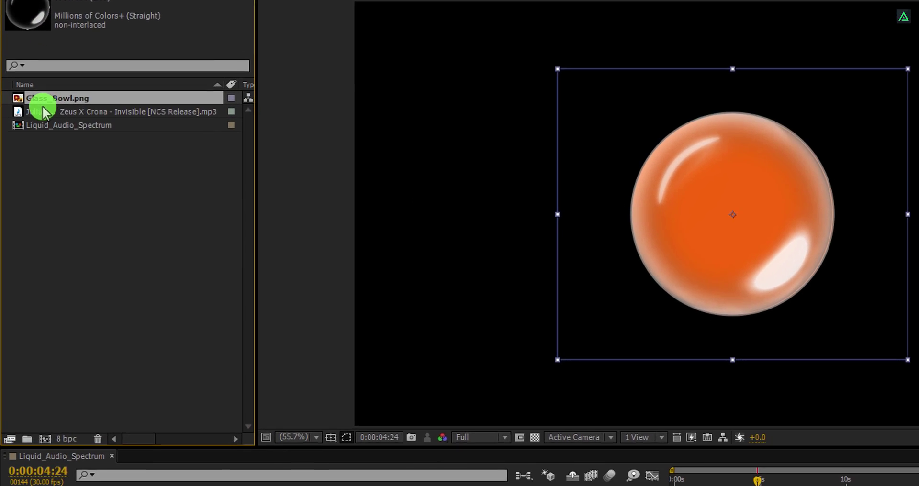
pyautogui.moveTo(42, 112); pyautogui.dragTo(119, 485)
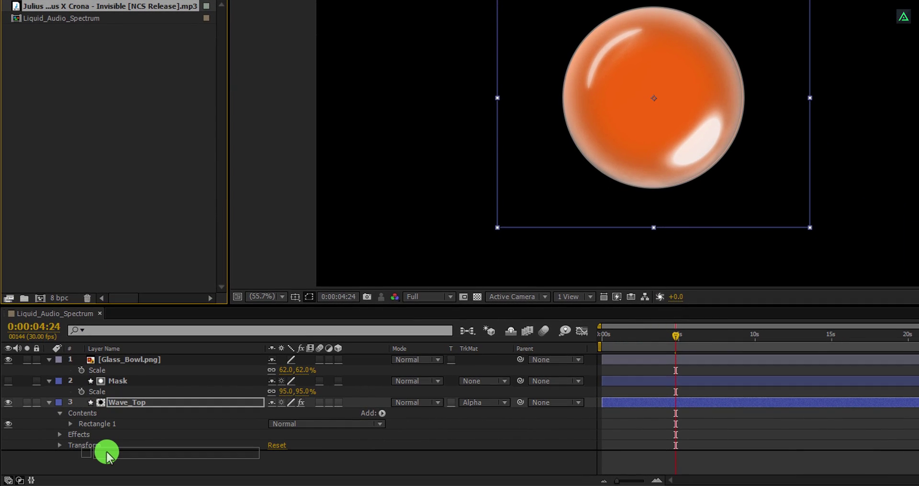
pyautogui.moveTo(106, 457); pyautogui.dragTo(107, 458)
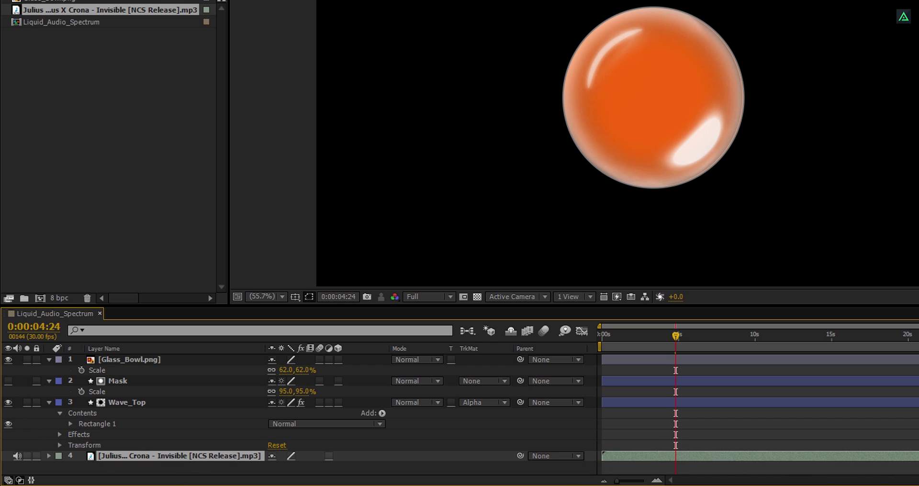
# Keyframe Wave_Top's Position rising from 1148.9 at 0 s to 609.9 near 26 s
pyautogui.click(160, 404)
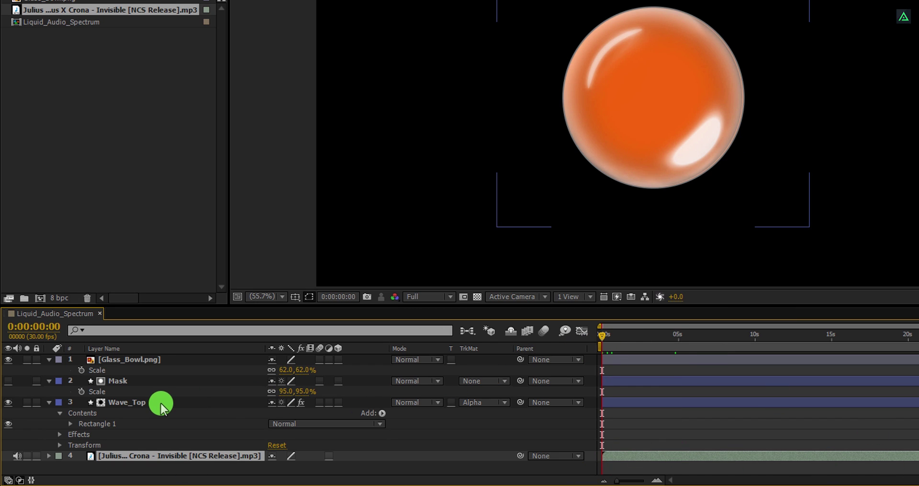
pyautogui.press('p')
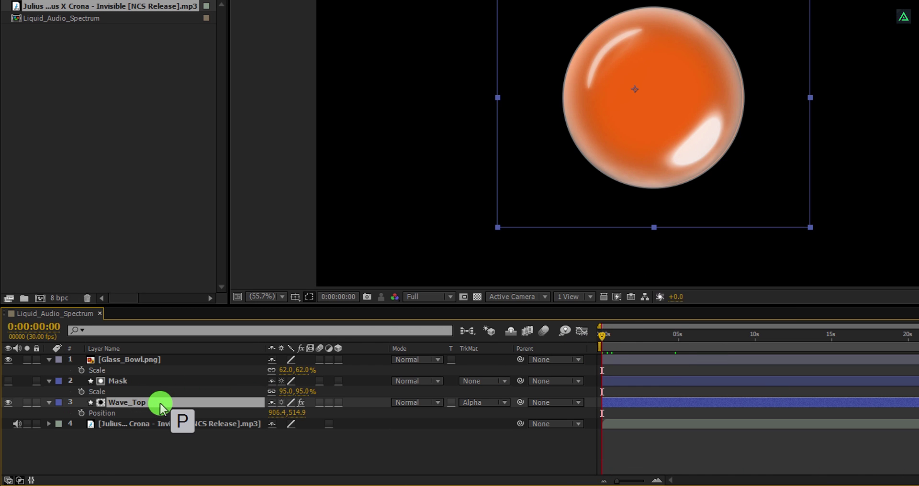
pyautogui.moveTo(299, 414); pyautogui.dragTo(773, 342)
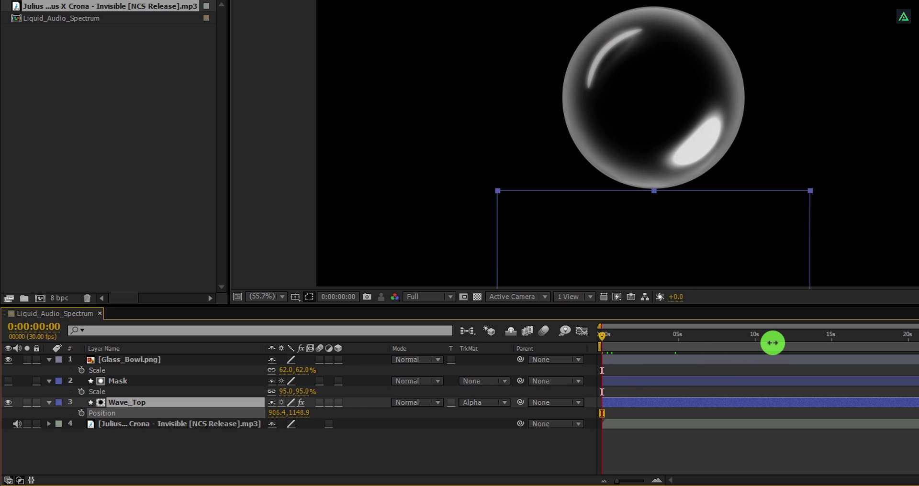
pyautogui.press('Return')
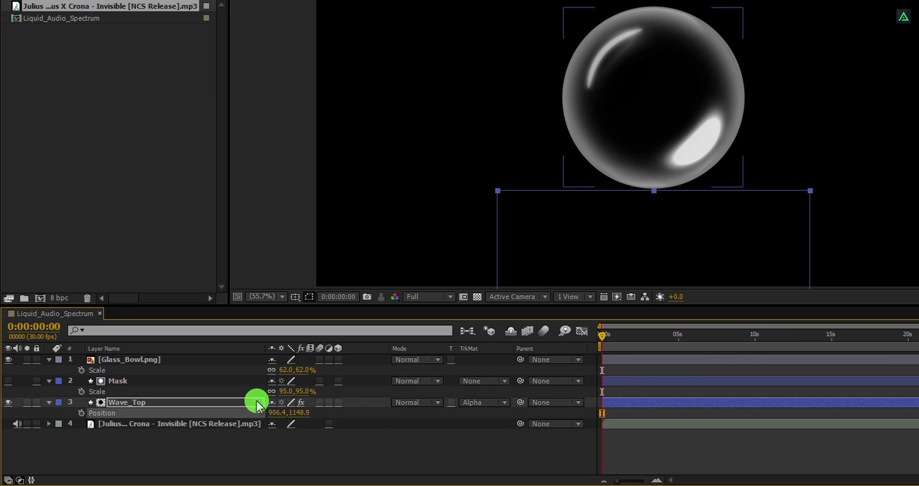
pyautogui.click(81, 413)
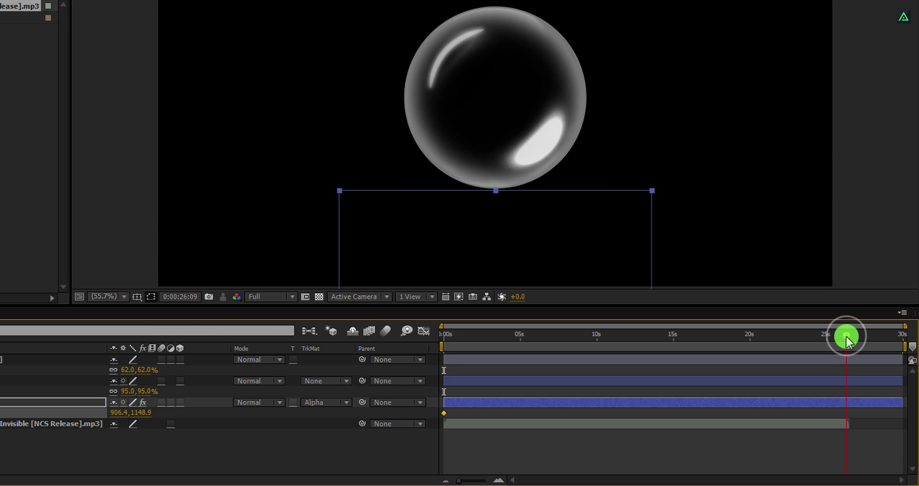
pyautogui.moveTo(846, 337); pyautogui.dragTo(849, 337)
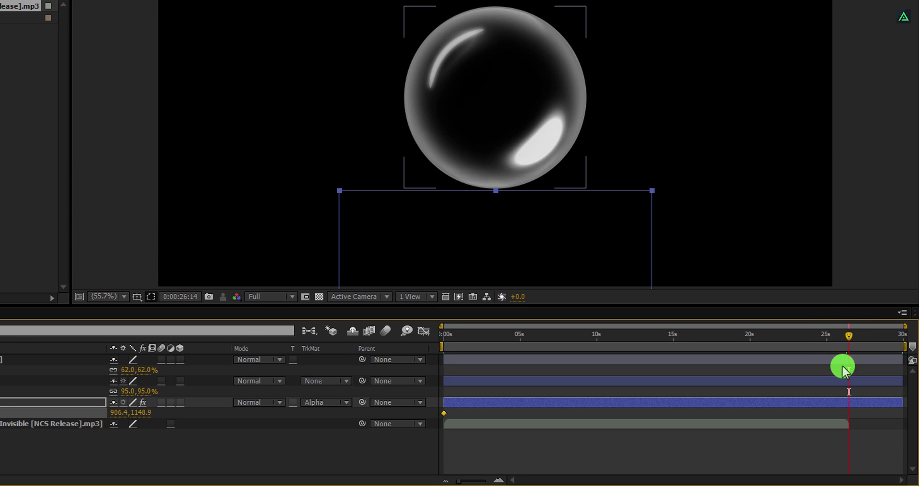
pyautogui.moveTo(130, 412); pyautogui.dragTo(0, 371)
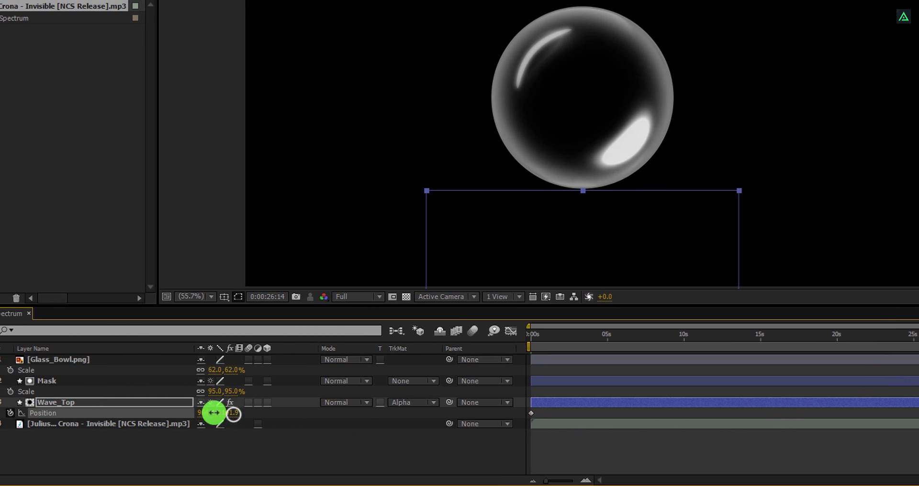
pyautogui.moveTo(112, 371); pyautogui.dragTo(24, 337)
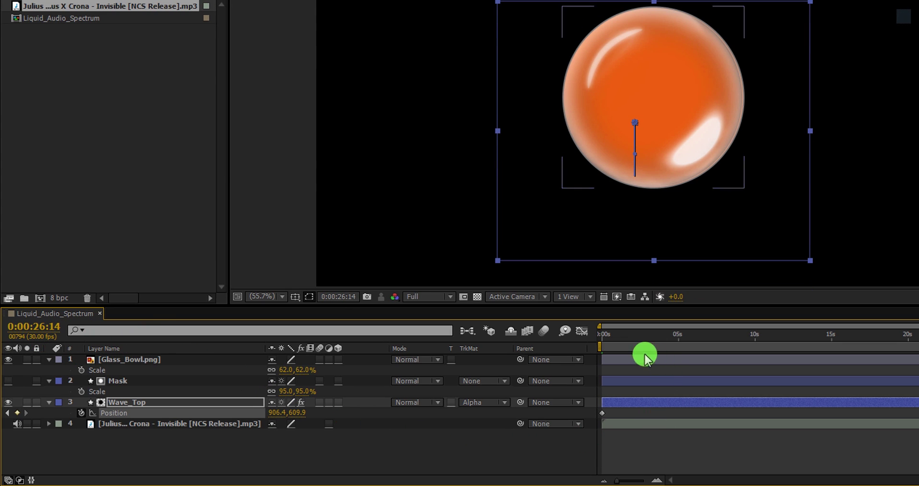
pyautogui.moveTo(631, 335); pyautogui.dragTo(737, 331)
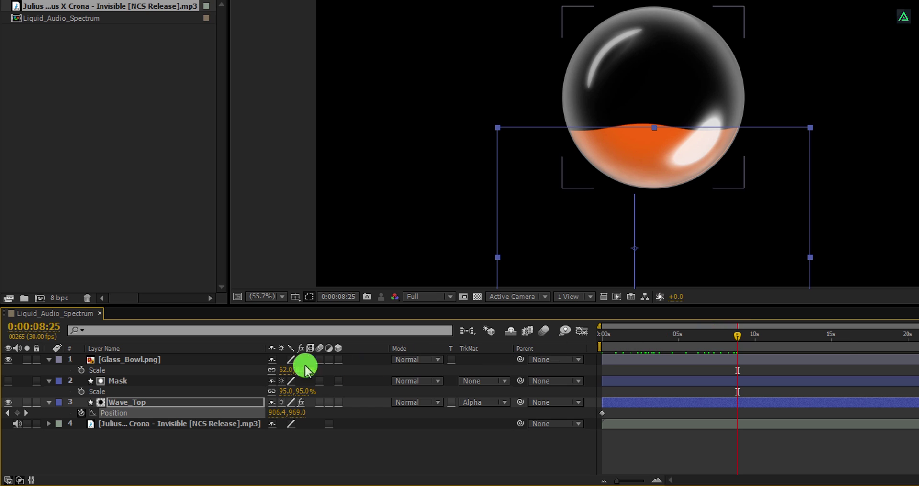
# Duplicate the Mask and Wave_Top layers and rename the wave copy Wave_Back
pyautogui.click(123, 383)
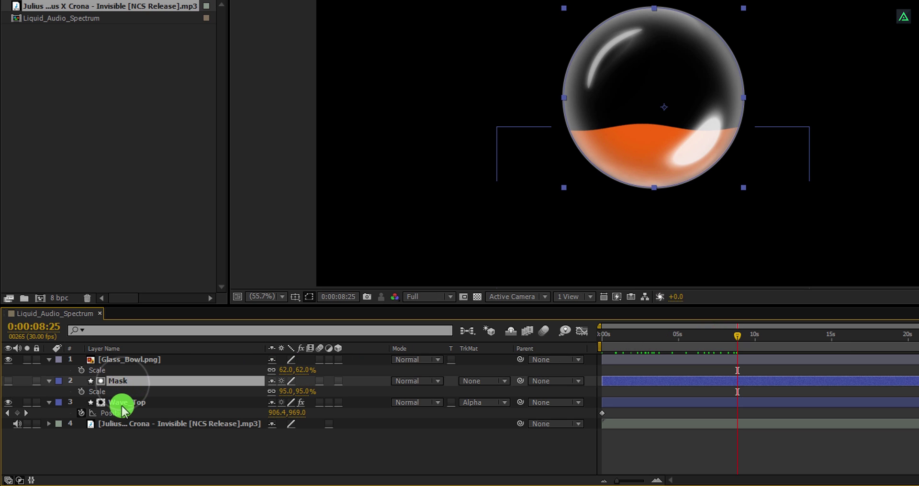
pyautogui.keyDown('shift'); pyautogui.click(122, 403); pyautogui.keyUp('shift')
pyautogui.hotkey('ctrl', 'd')
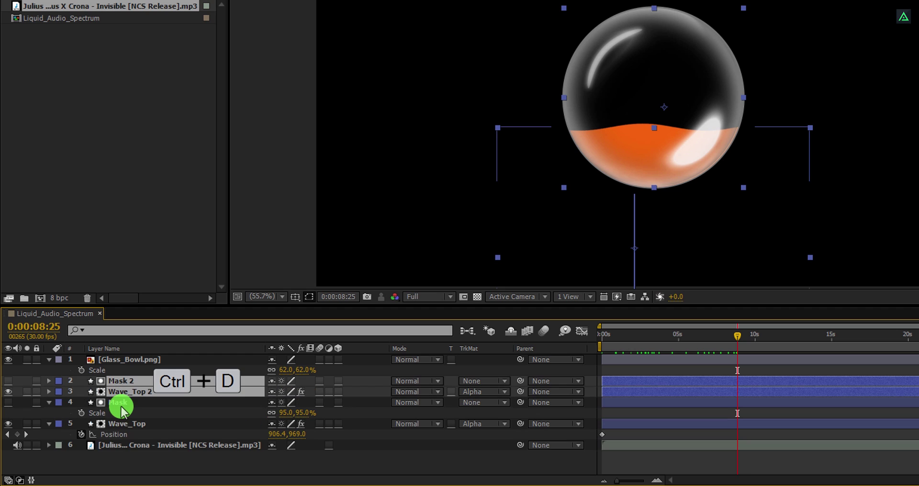
pyautogui.click(122, 404)
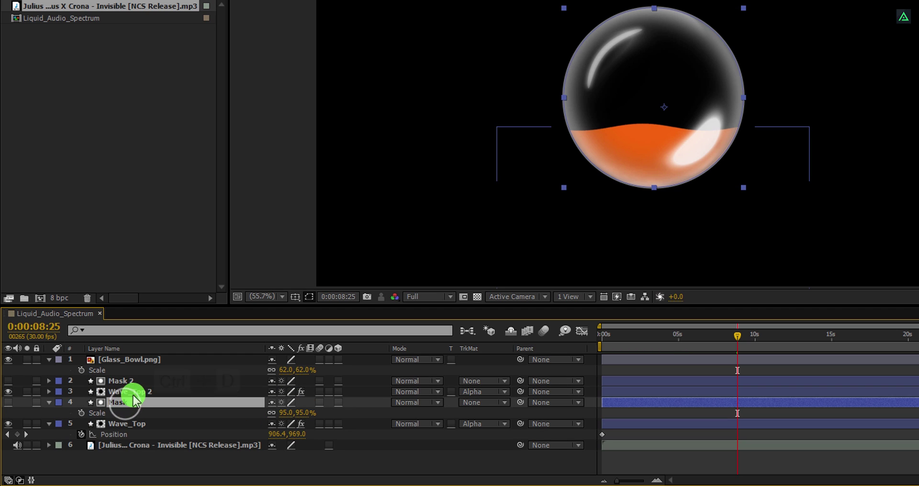
pyautogui.click(131, 393)
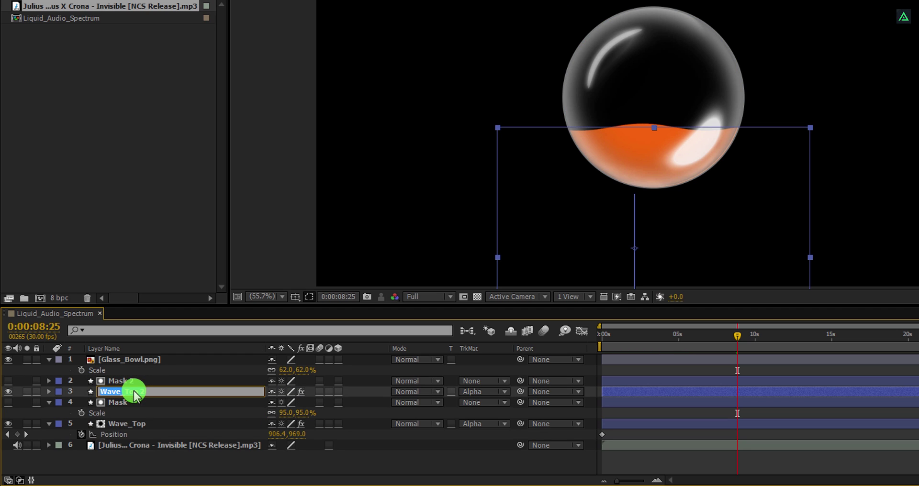
pyautogui.write('Back')
pyautogui.press('Return')
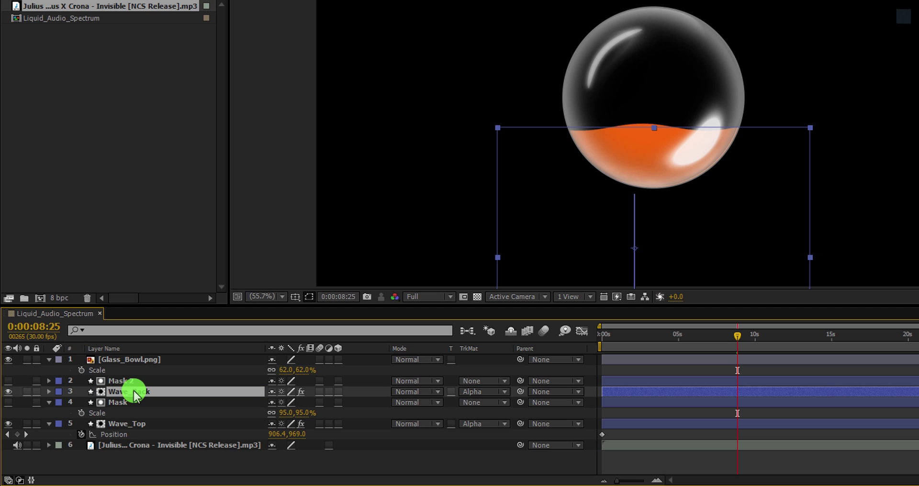
# Move Mask 2 and Wave_Back below Wave_Top in the layer stack
pyautogui.keyDown('ctrl'); pyautogui.click(122, 381); pyautogui.keyUp('ctrl')
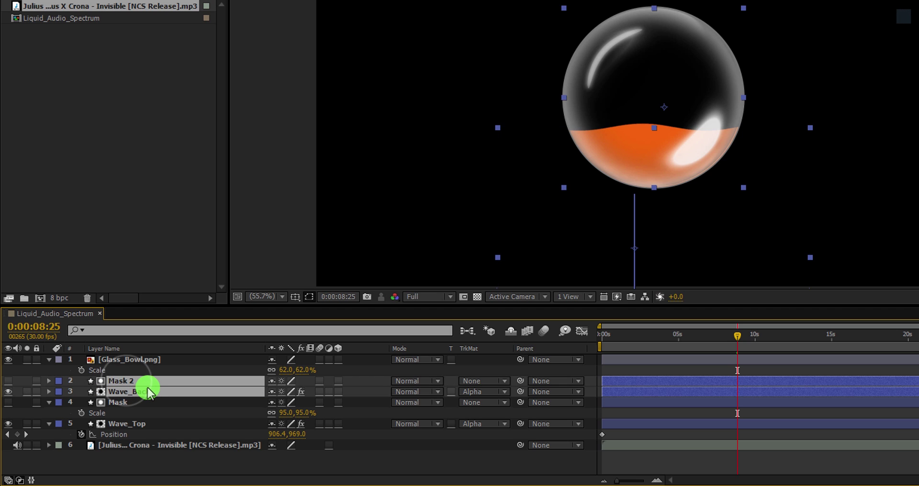
pyautogui.moveTo(148, 394); pyautogui.dragTo(148, 448)
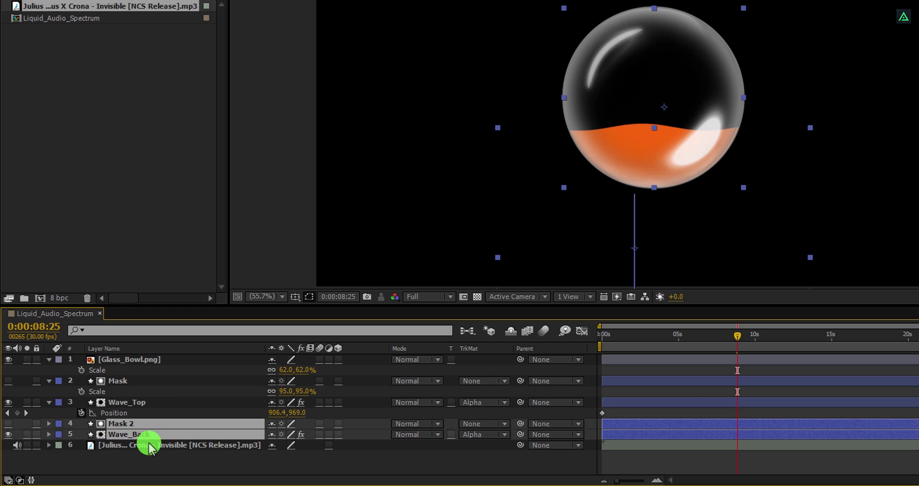
pyautogui.click(143, 455)
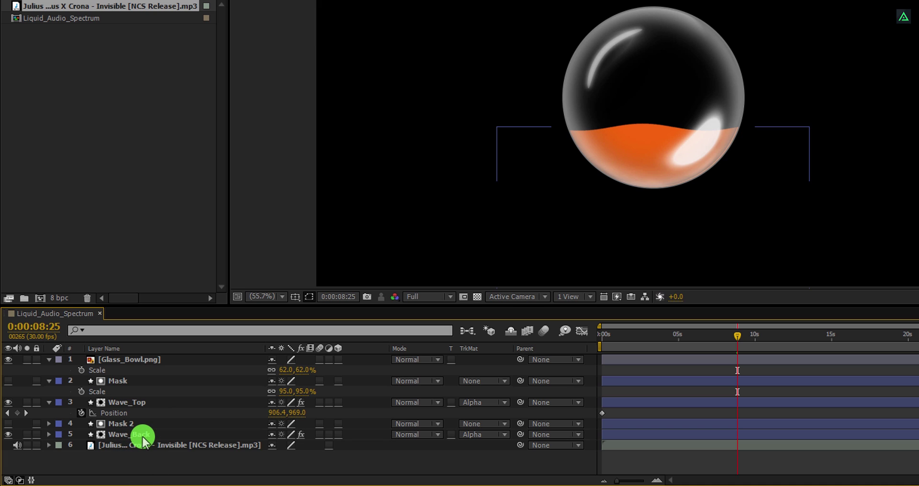
# Set Wave_Back's Wave Warp to Wave Height 15 and Wave Width 150
pyautogui.click(143, 435)
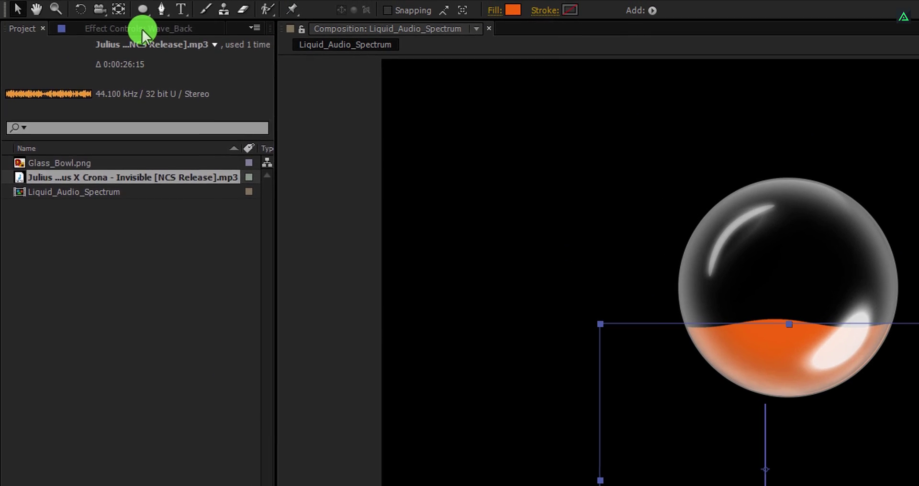
pyautogui.click(130, 0)
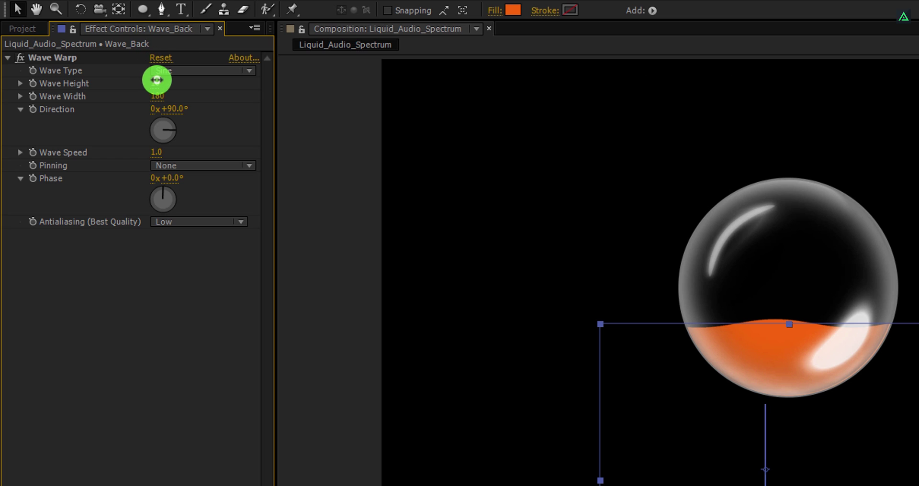
pyautogui.click(156, 80)
pyautogui.write('1')
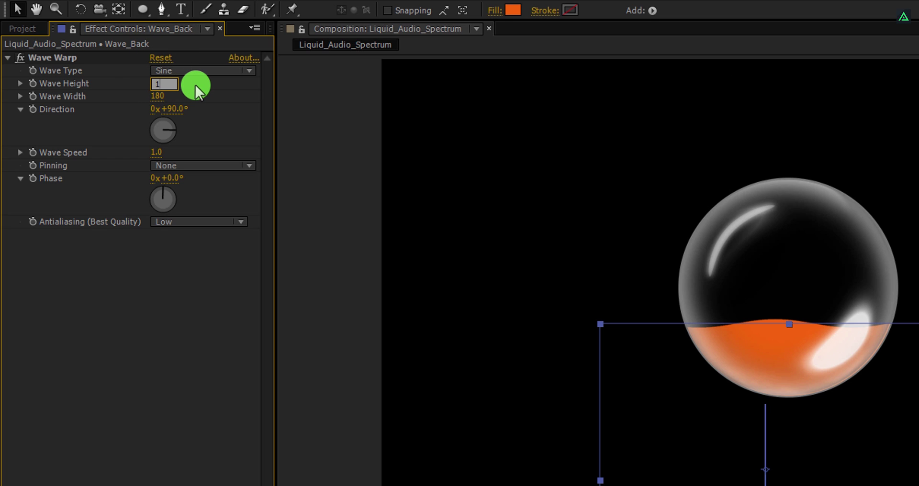
pyautogui.write('5')
pyautogui.press('Return')
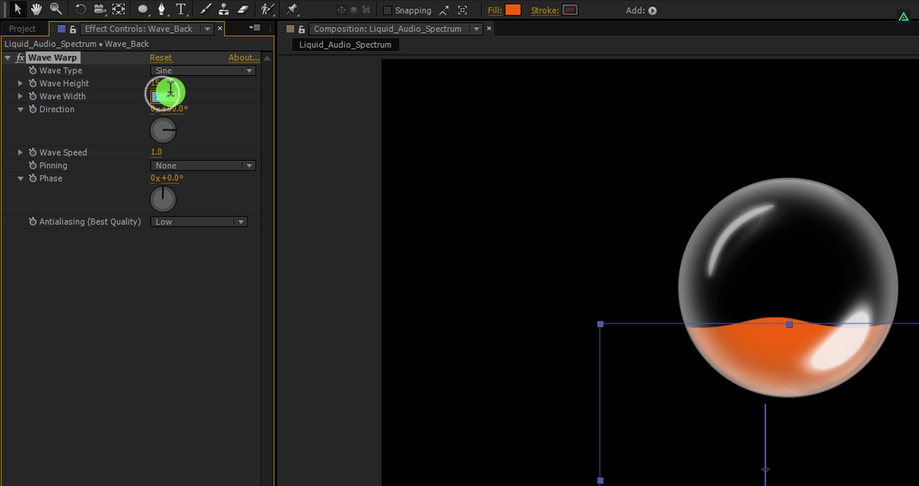
pyautogui.click(162, 97)
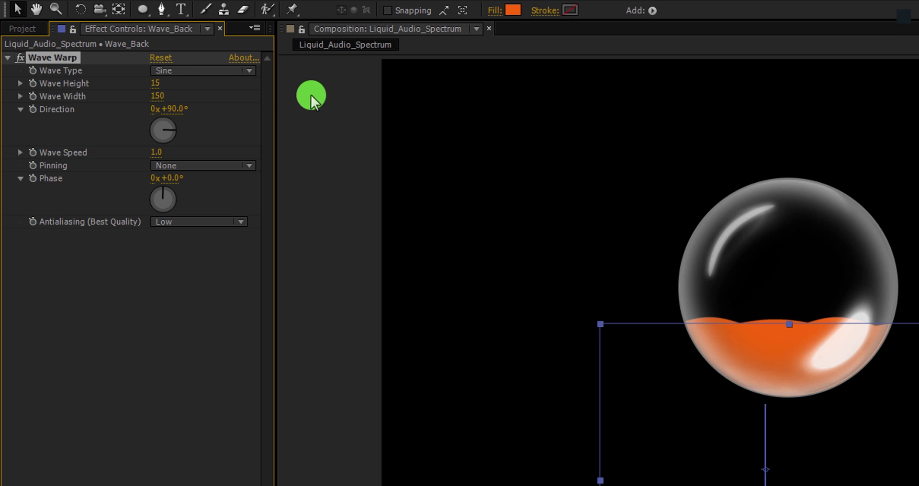
# Give Wave_Back a darker orange fill, 904314
pyautogui.click(508, 10)
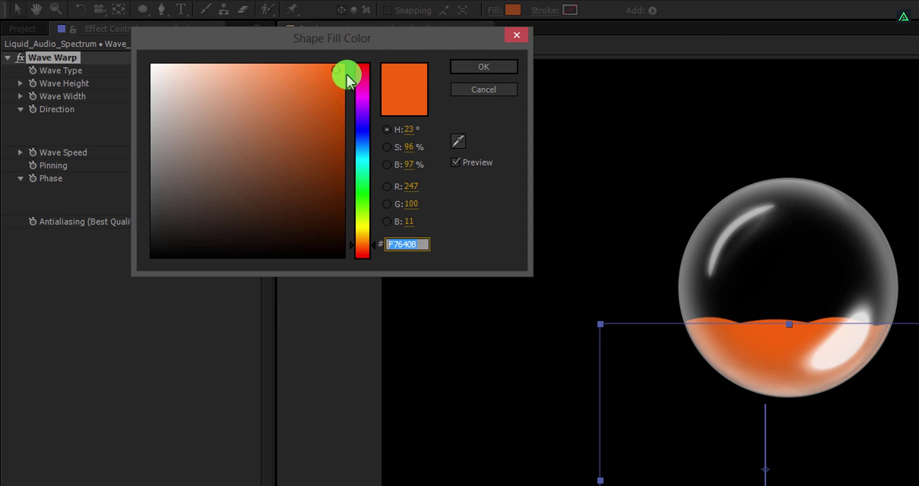
pyautogui.moveTo(330, 75); pyautogui.dragTo(318, 143)
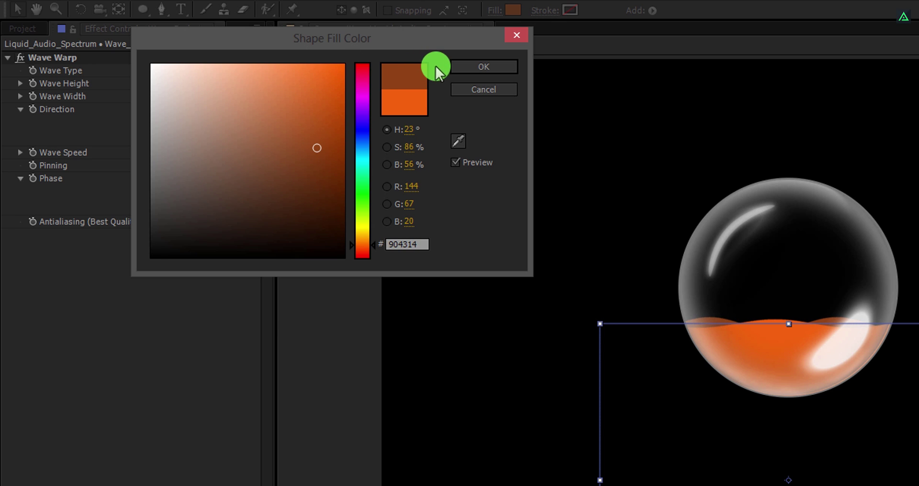
pyautogui.click(451, 70)
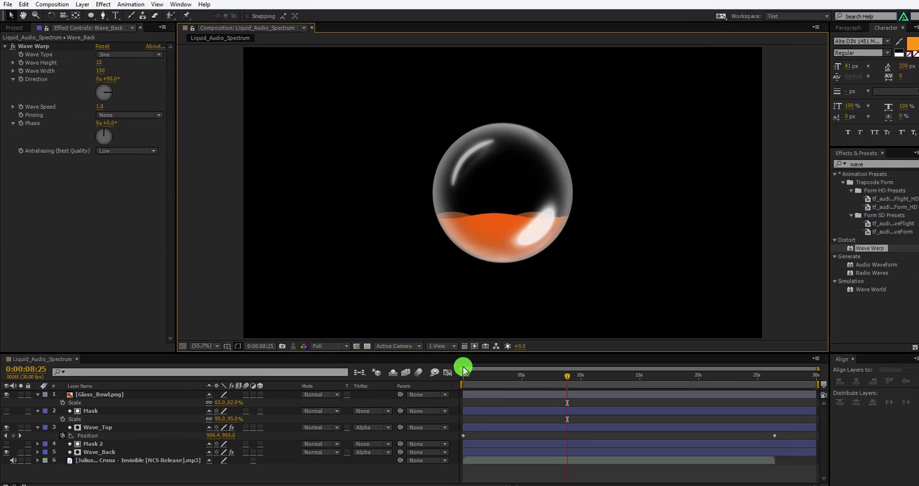
# Set the Glass_Bowl.png layer to 75% opacity and Screen blending mode
pyautogui.moveTo(463, 369); pyautogui.dragTo(572, 378)
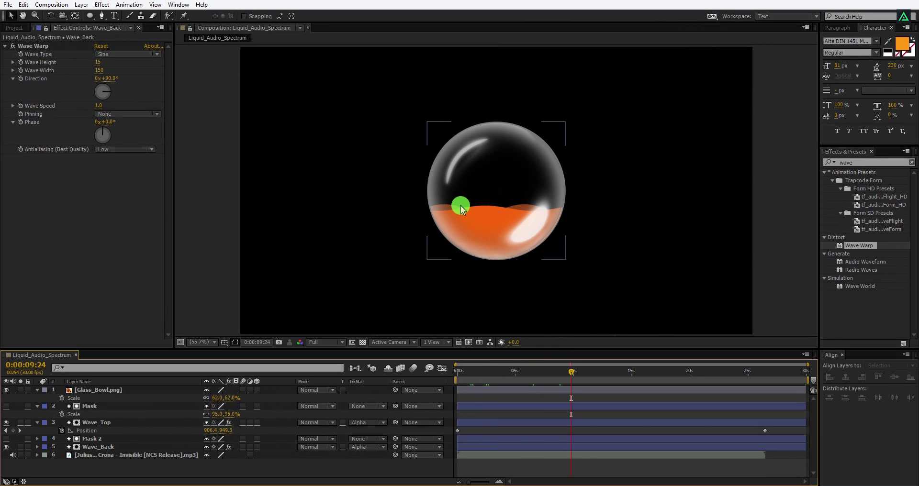
pyautogui.click(142, 392)
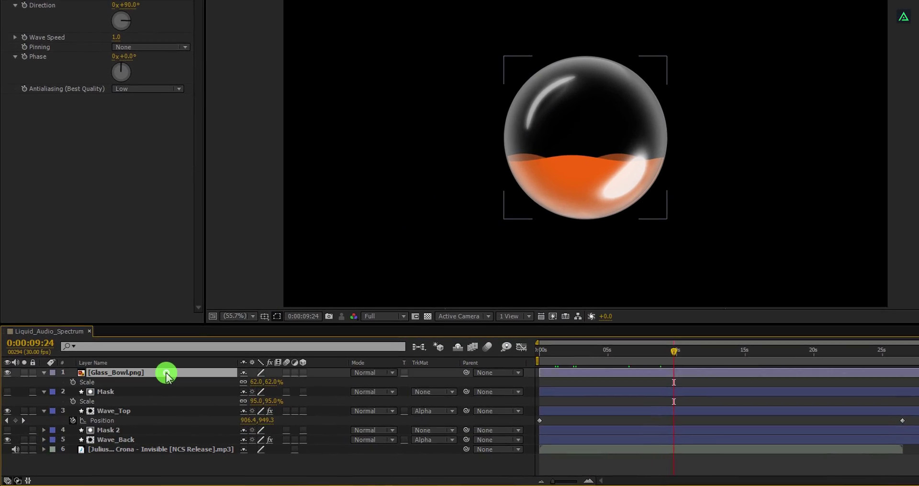
pyautogui.press('t')
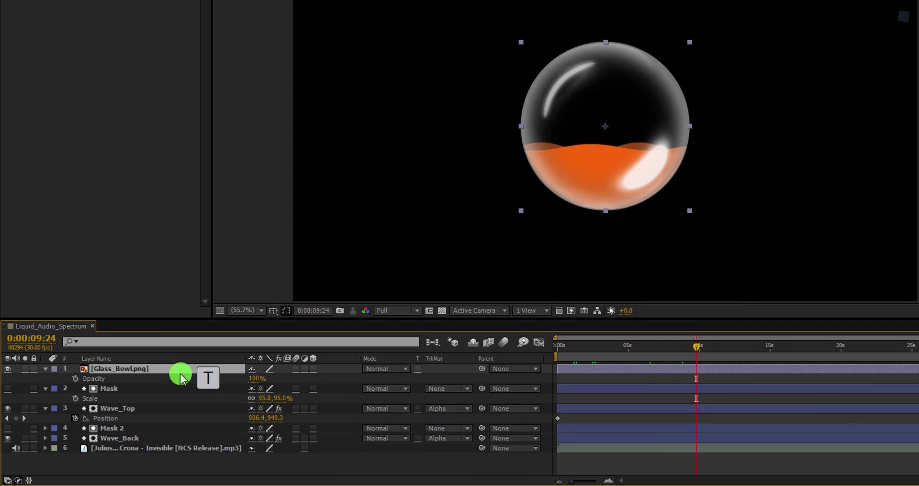
pyautogui.click(258, 381)
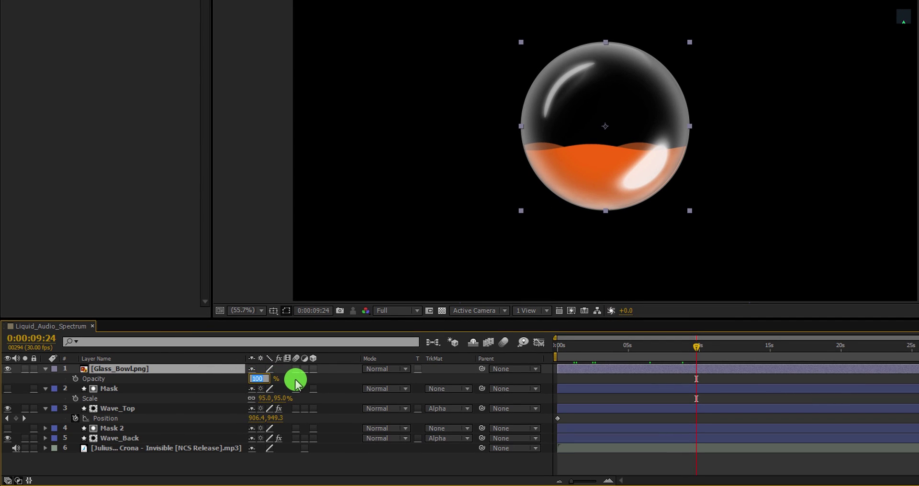
pyautogui.write('75')
pyautogui.press('Return')
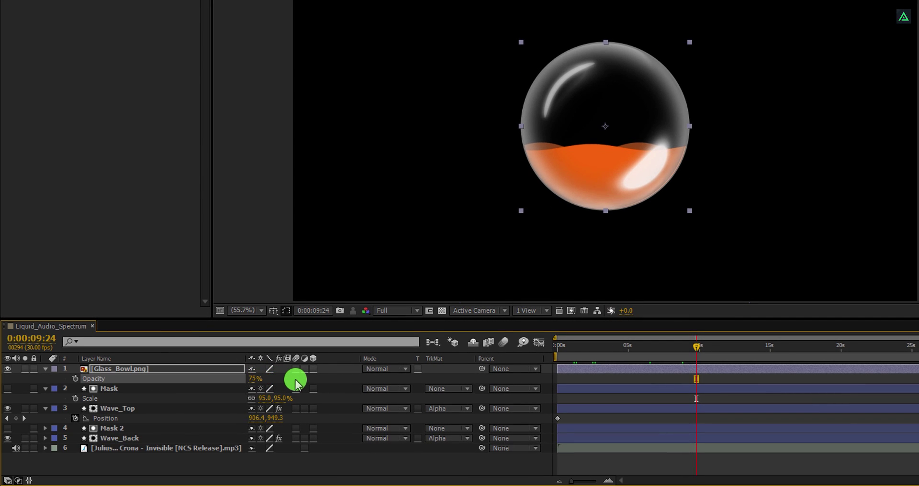
pyautogui.click(376, 371)
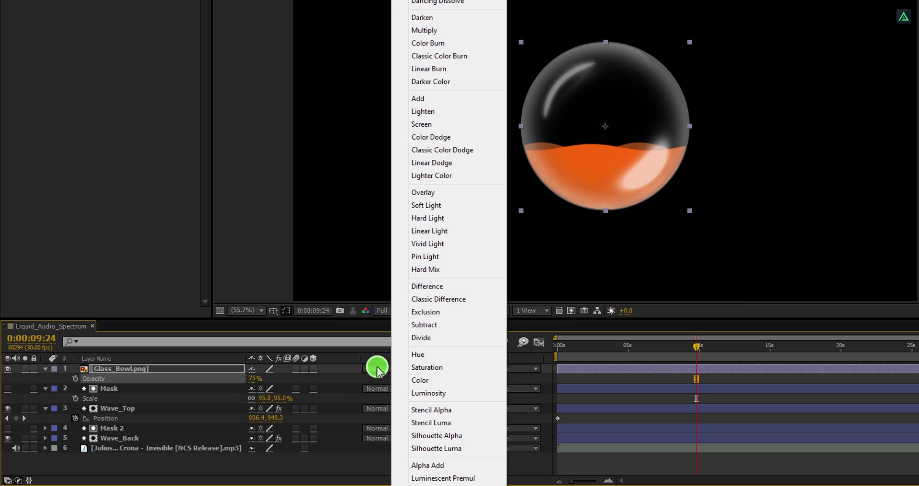
pyautogui.click(428, 129)
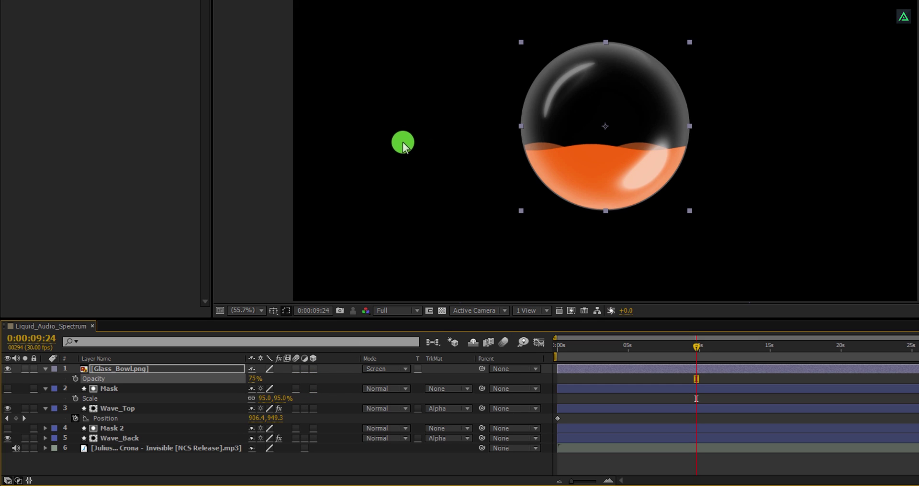
# At 0:00, create an empty text layer positioned inside the bowl
pyautogui.click(220, 456)
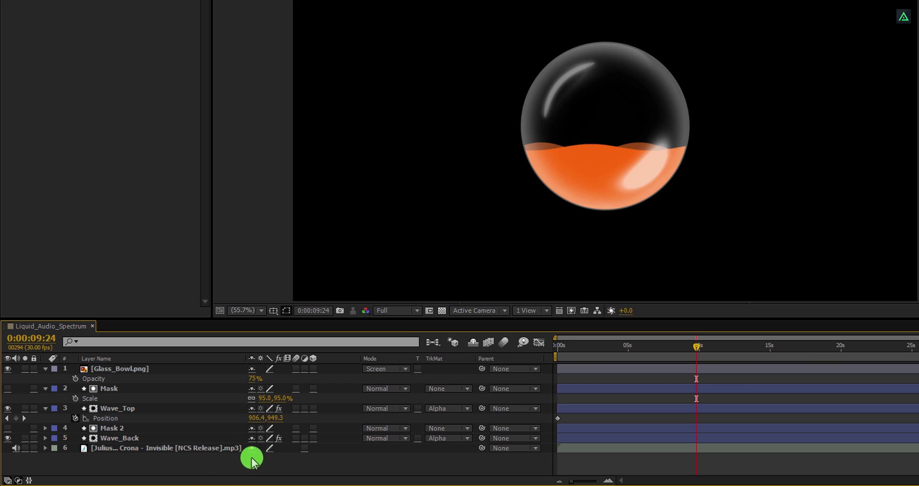
pyautogui.click(559, 345)
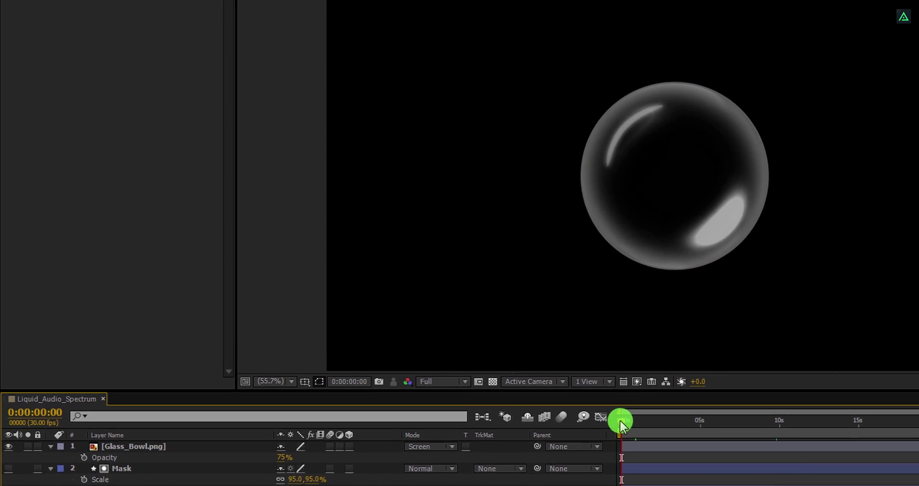
pyautogui.click(211, 31)
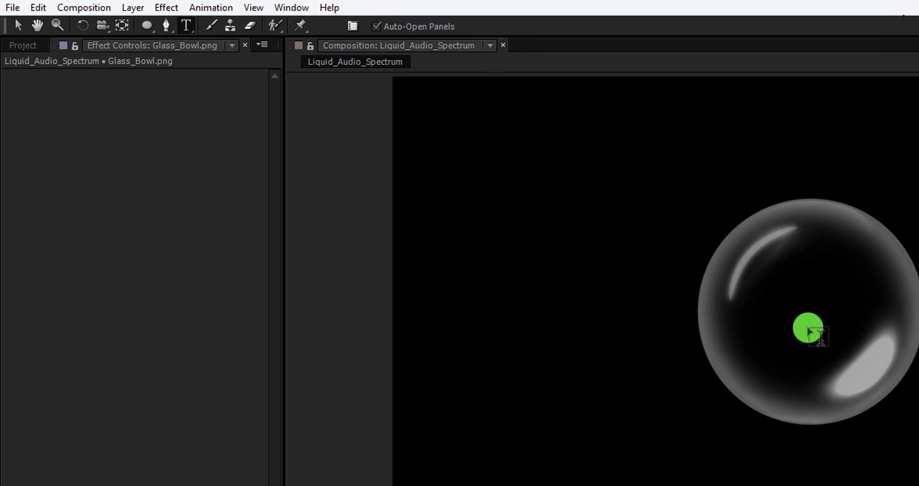
pyautogui.click(717, 286)
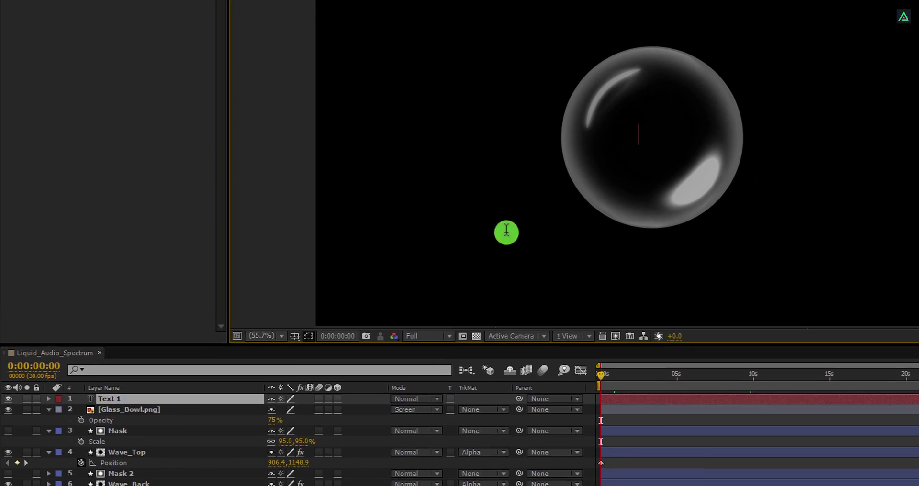
pyautogui.click(131, 412)
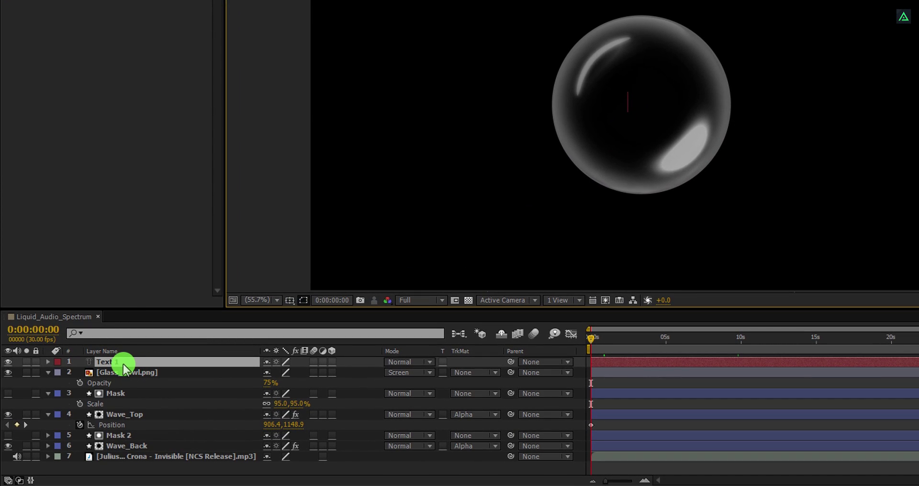
pyautogui.click(122, 363)
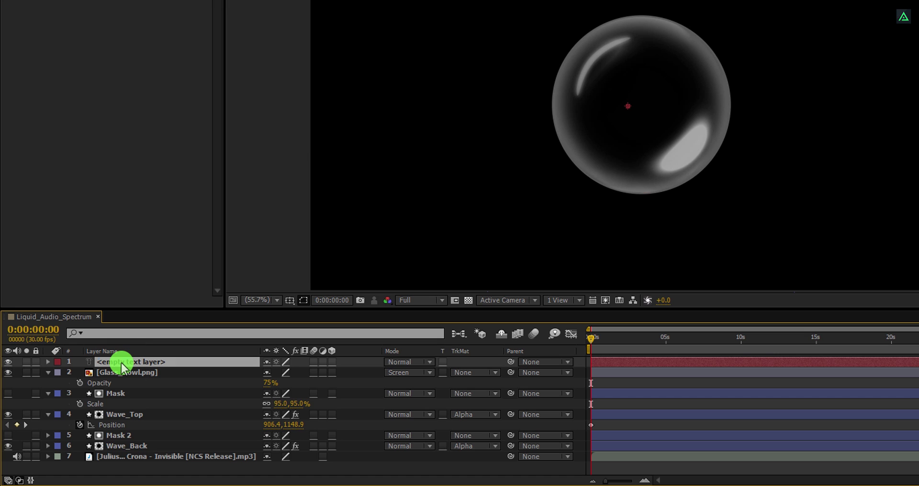
# Rename the text layer Counter and expand its Text properties
pyautogui.press('Return')
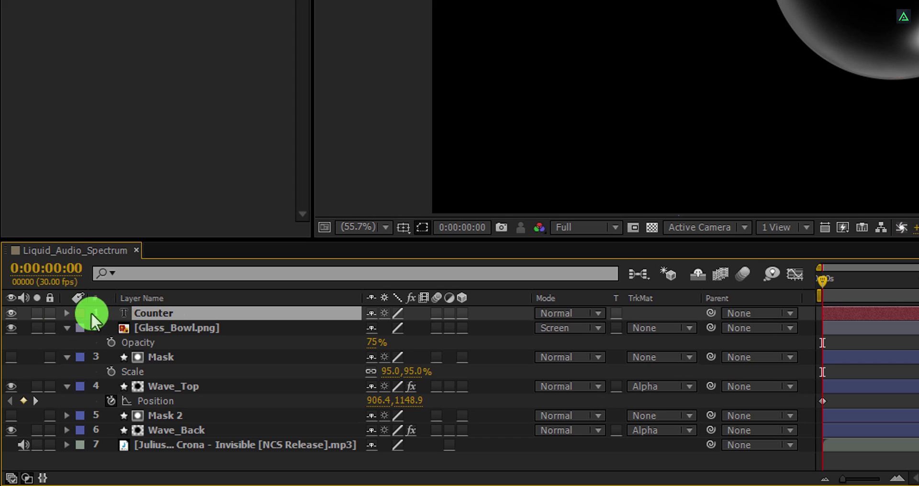
pyautogui.click(67, 313)
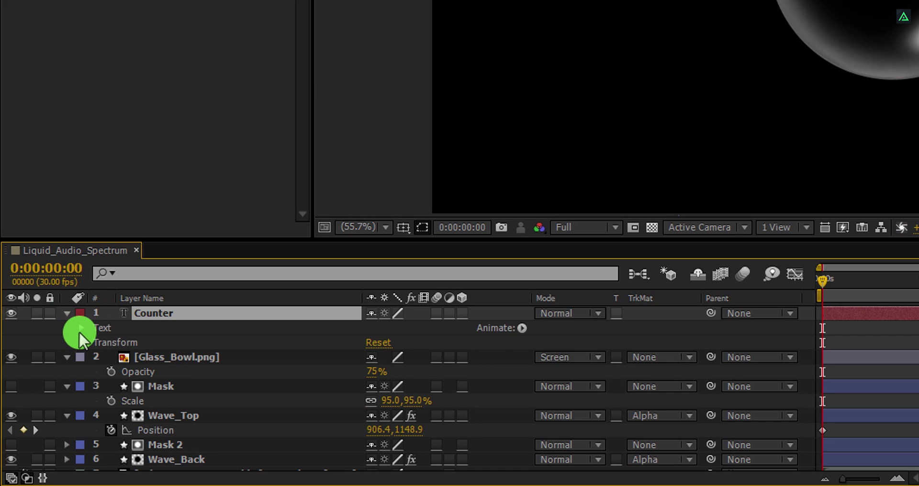
pyautogui.click(81, 328)
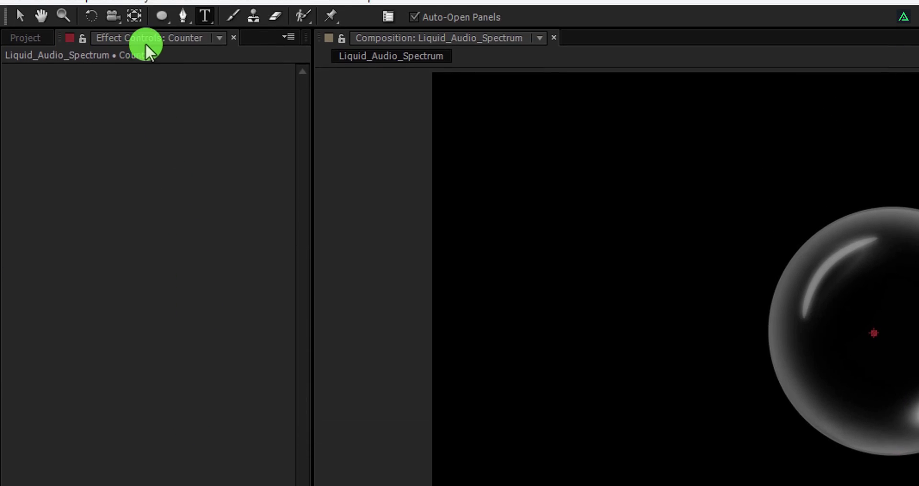
# Add a Slider Control to Counter and pick-whip its Source Text expression to the Slider
pyautogui.click(172, 9)
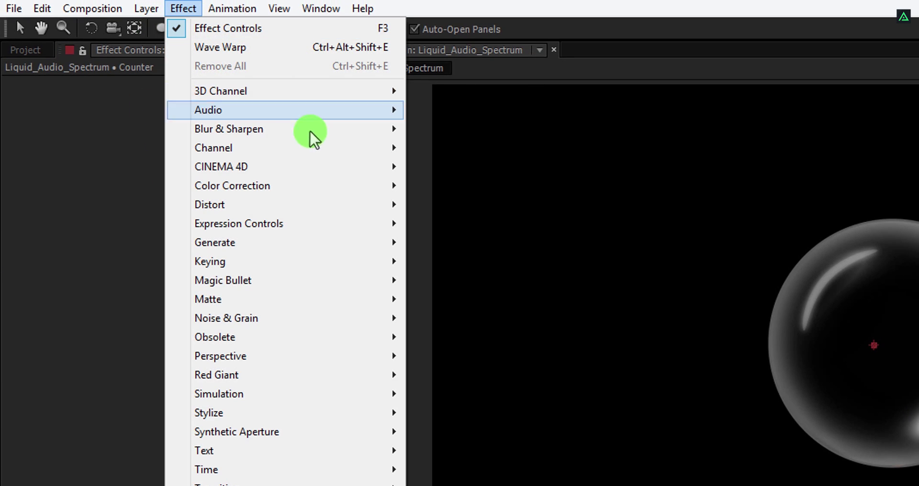
pyautogui.moveTo(328, 221)
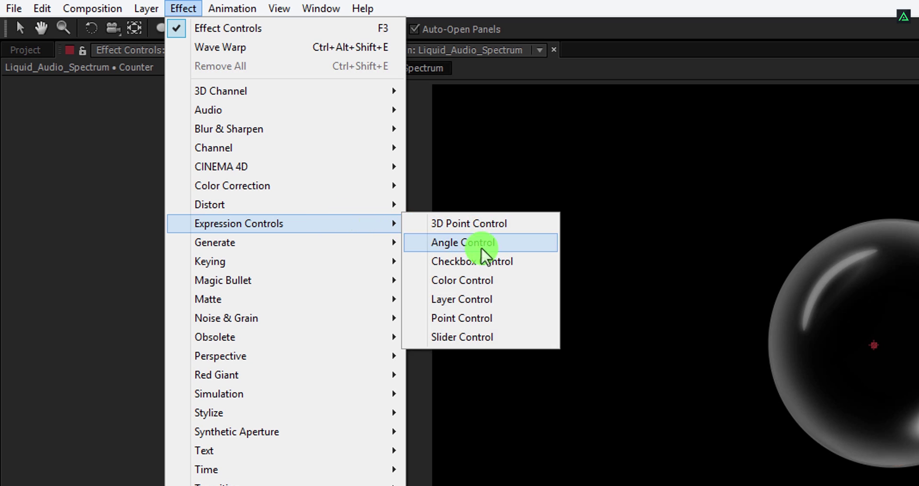
pyautogui.click(515, 336)
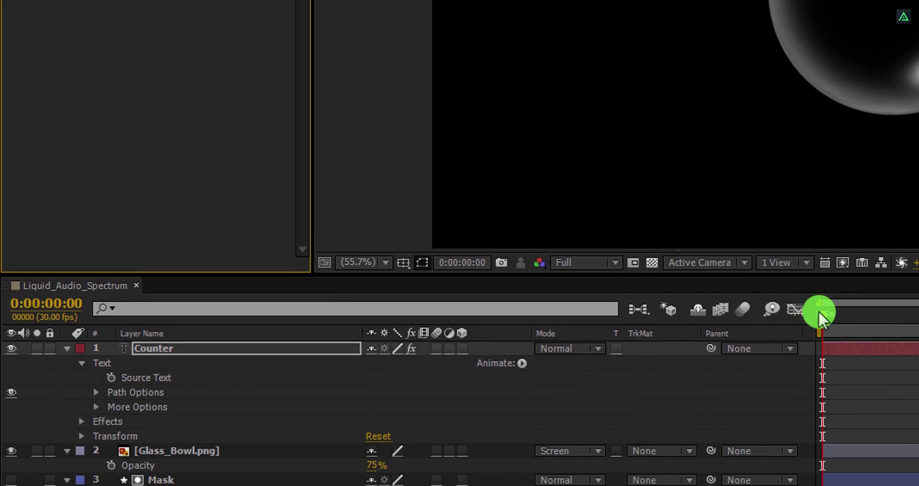
pyautogui.moveTo(818, 439)
pyautogui.mouseDown()
pyautogui.moveTo(831, 444)
pyautogui.moveTo(822, 453)
pyautogui.mouseUp()
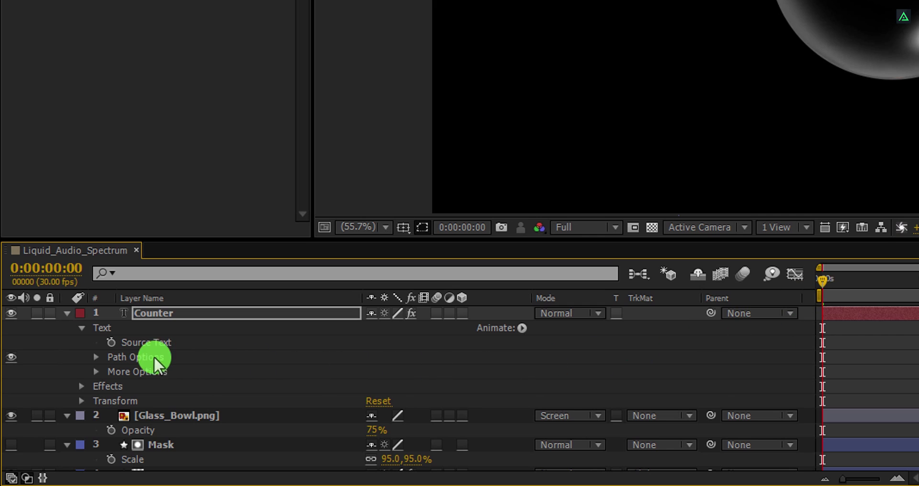
pyautogui.keyDown('alt'); pyautogui.click(111, 341); pyautogui.keyUp('alt')
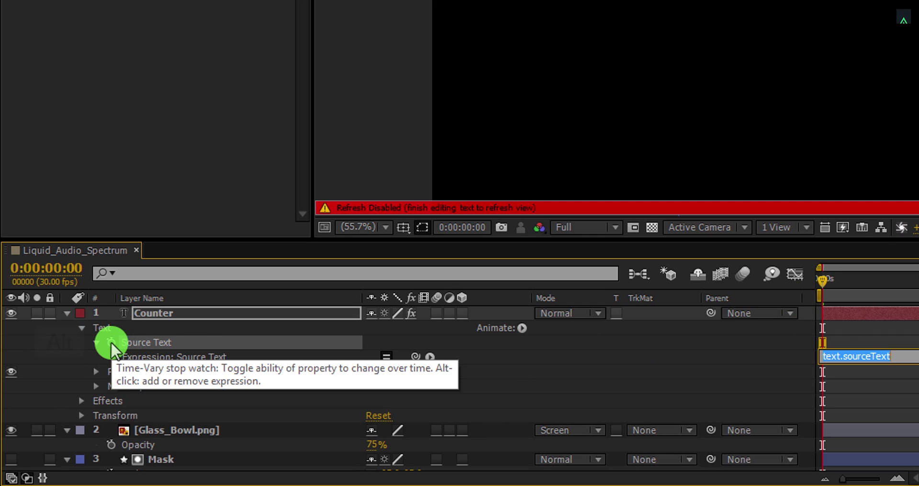
pyautogui.click(413, 357)
pyautogui.moveTo(395, 406); pyautogui.dragTo(59, 98)
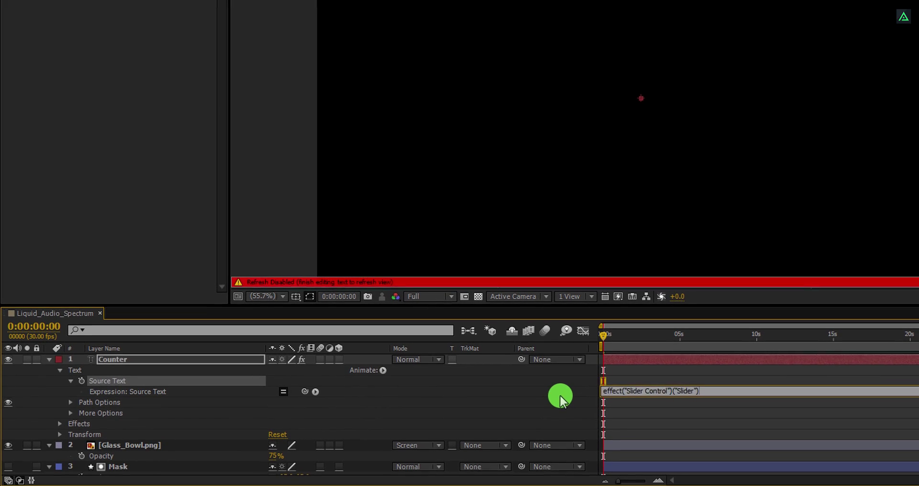
pyautogui.click(560, 396)
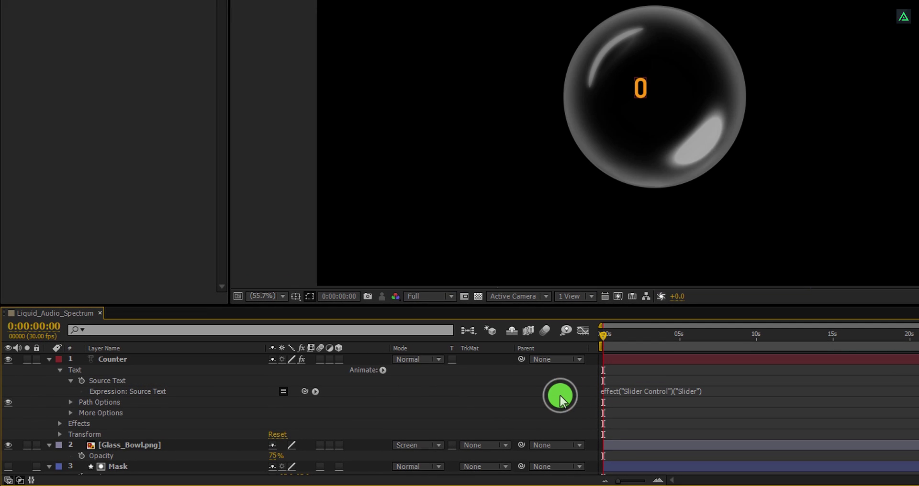
# Set the Slider to 100 at about 26 seconds so the counter climbs from 0
pyautogui.moveTo(617, 336)
pyautogui.mouseDown()
pyautogui.moveTo(673, 348)
pyautogui.moveTo(602, 345)
pyautogui.mouseUp()
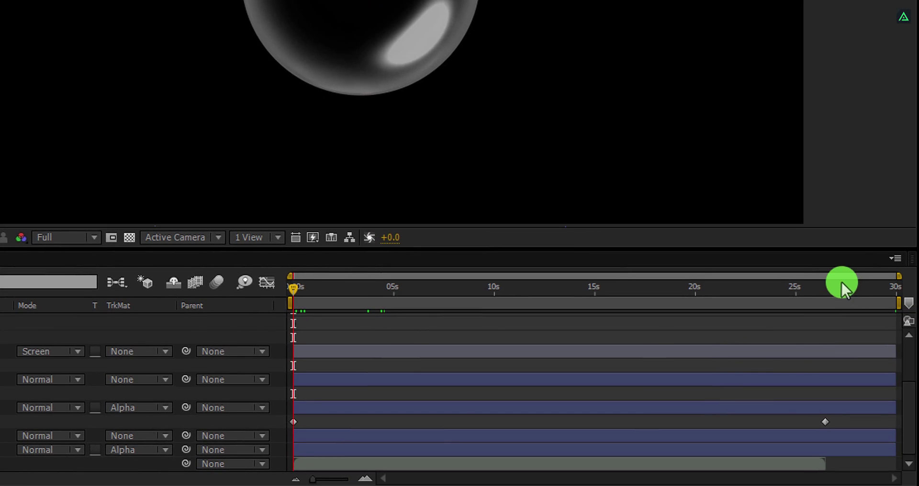
pyautogui.moveTo(841, 280)
pyautogui.mouseDown()
pyautogui.moveTo(824, 289)
pyautogui.moveTo(831, 294)
pyautogui.mouseUp()
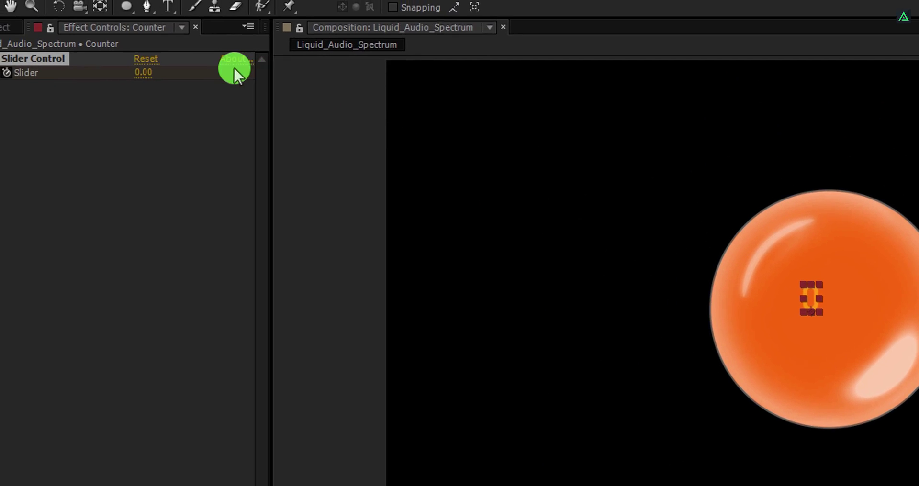
pyautogui.click(177, 94)
pyautogui.write('1')
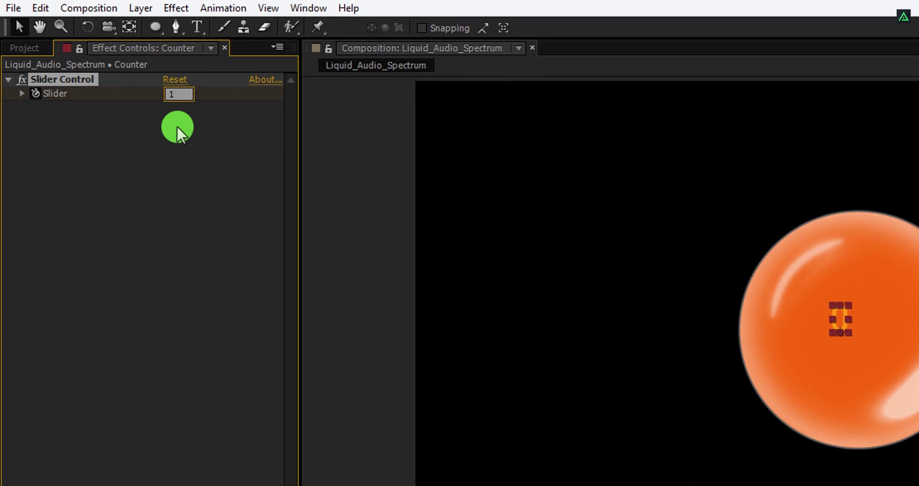
pyautogui.write('00')
pyautogui.press('Return')
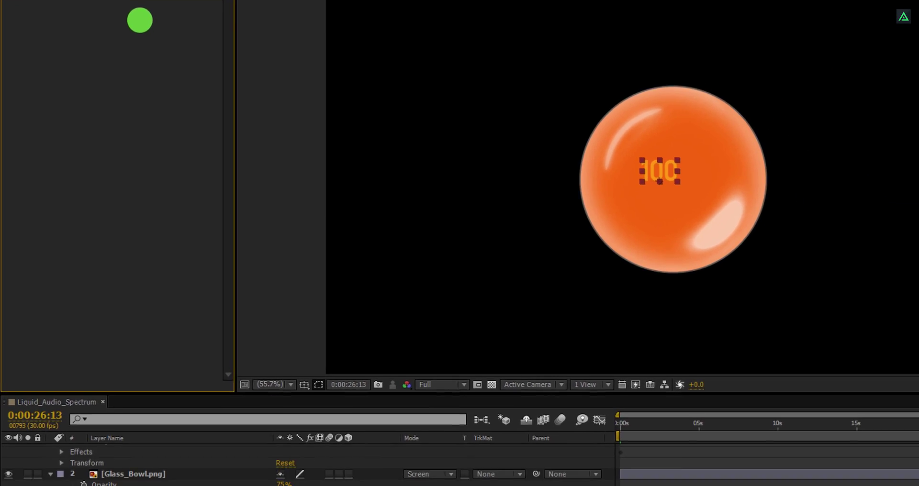
pyautogui.click(709, 345)
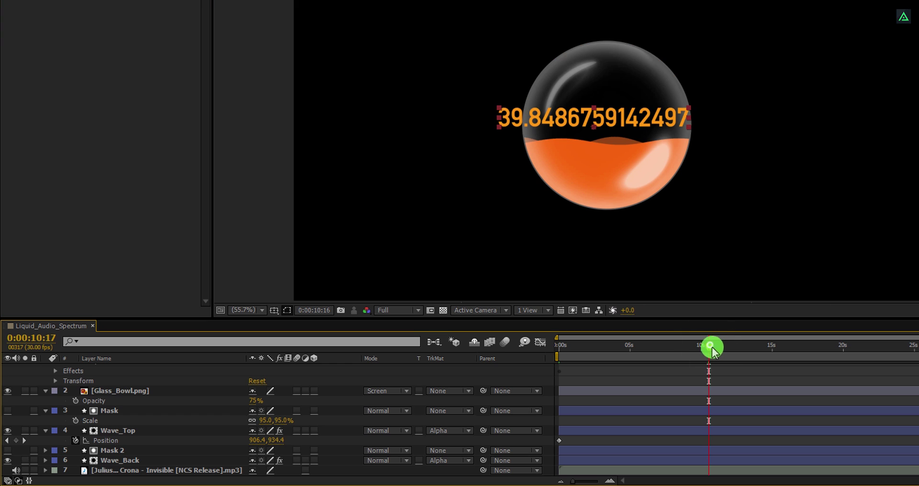
# Reopen the Source Text expression and insert Math.round( before the Slider reference
pyautogui.click(721, 345)
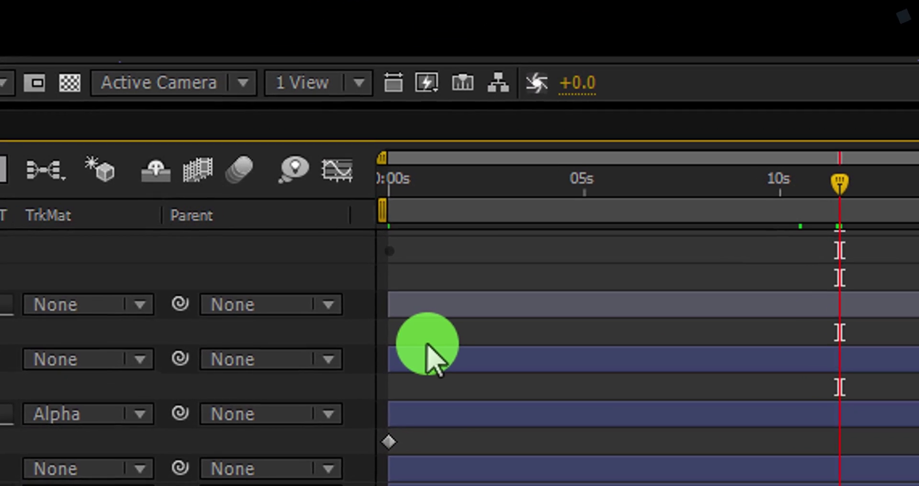
pyautogui.scroll(3, 474, 371)
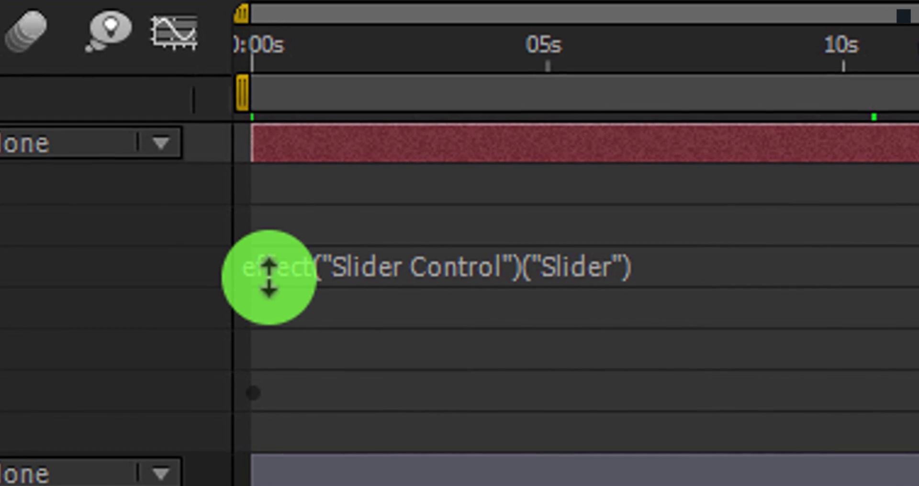
pyautogui.click(252, 269)
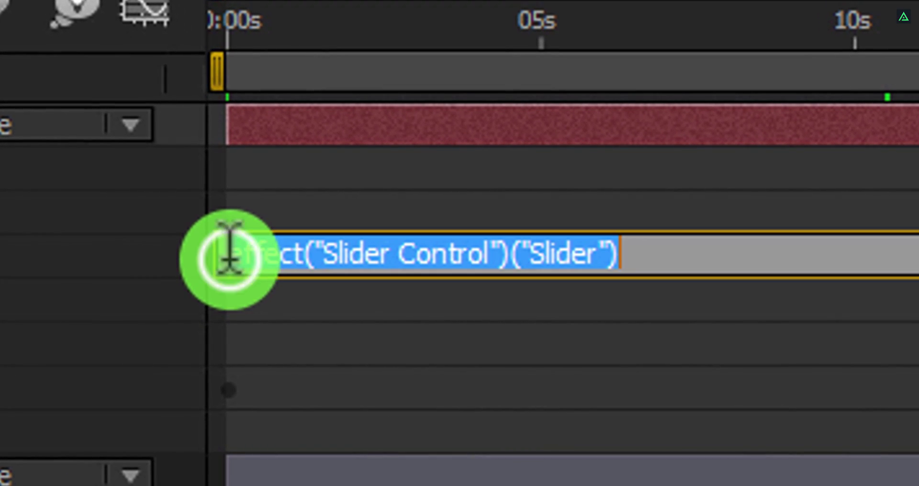
pyautogui.click(230, 259)
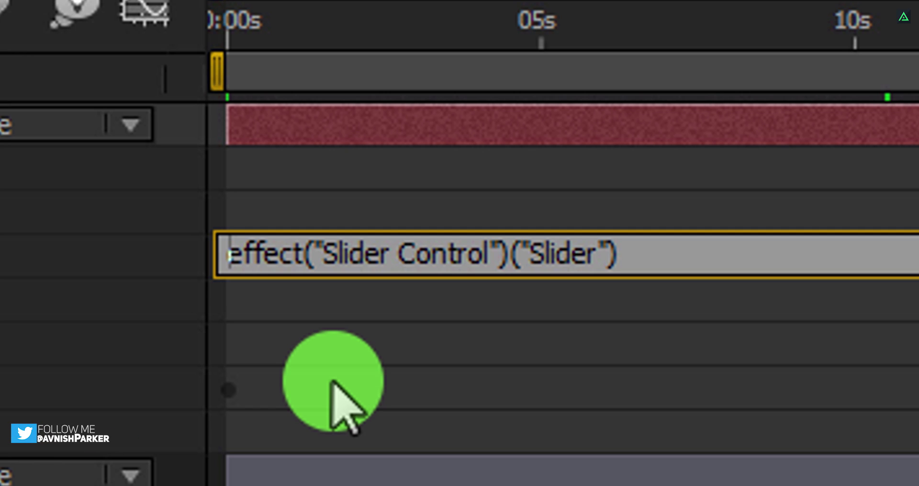
pyautogui.write('Math.')
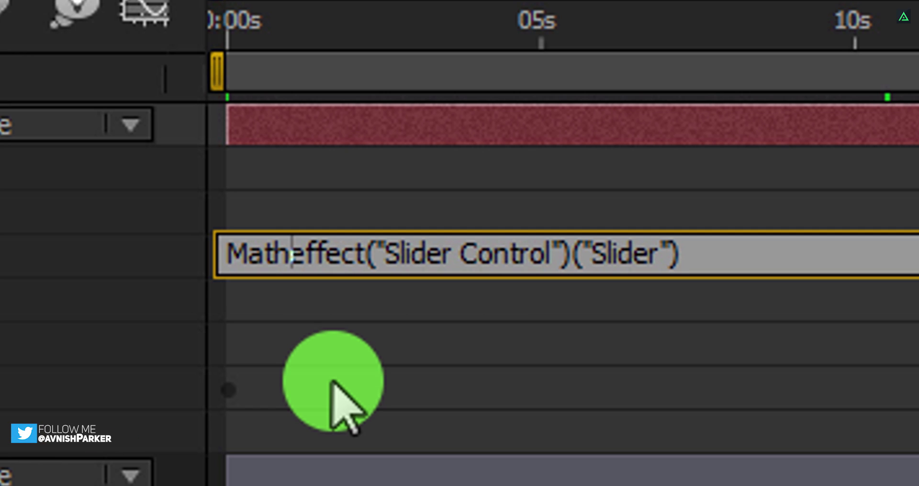
pyautogui.write('round')
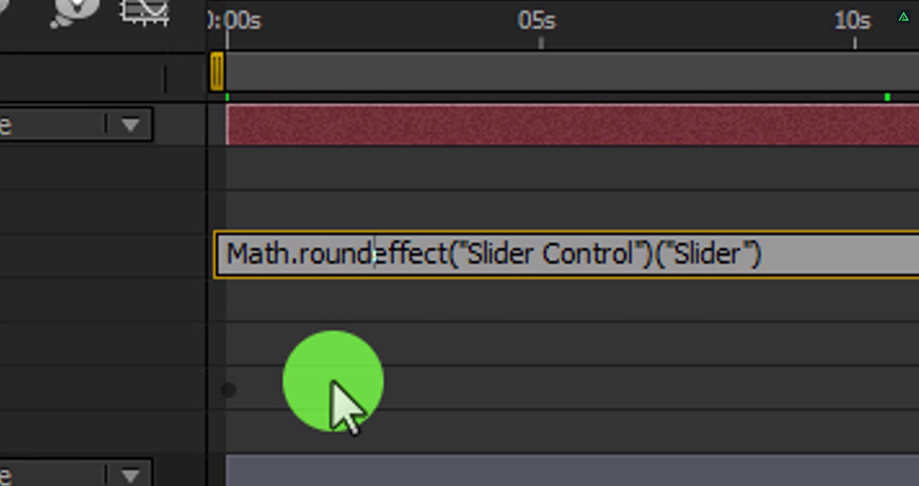
pyautogui.write('(')
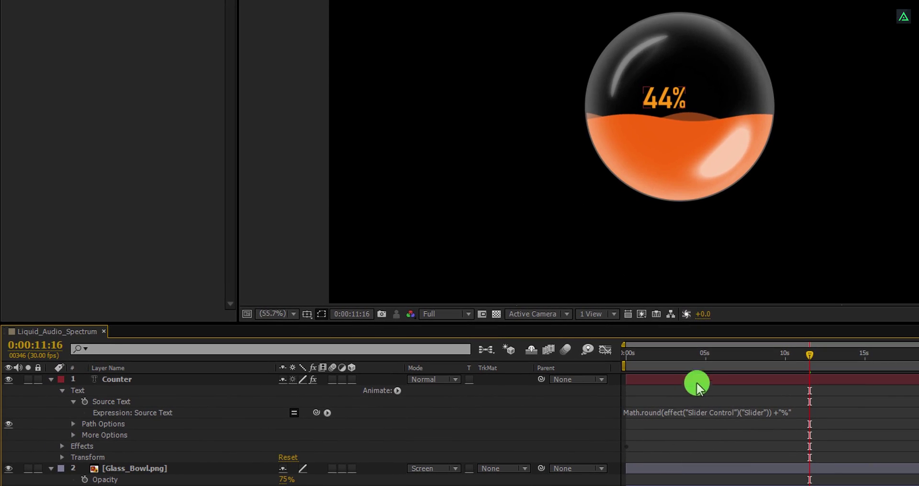
# Centre the percentage text horizontally and vertically with the Align panel
pyautogui.moveTo(685, 360); pyautogui.dragTo(740, 363)
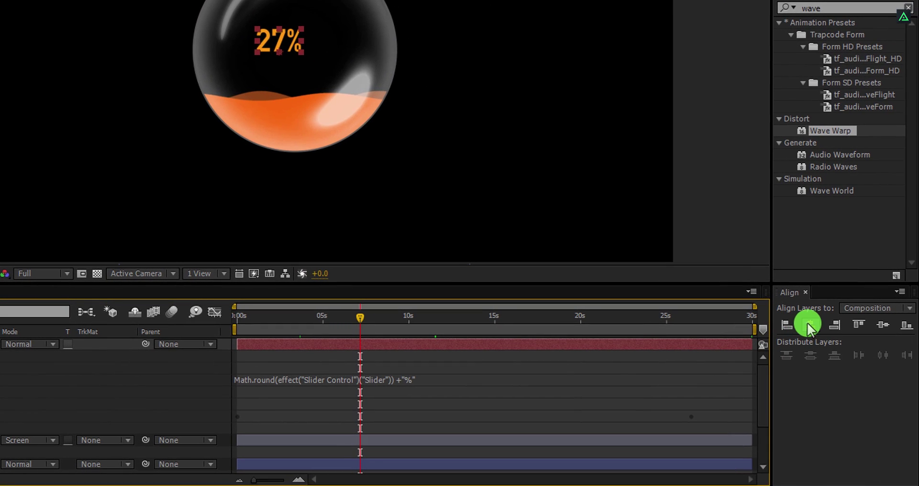
pyautogui.click(810, 324)
pyautogui.click(883, 325)
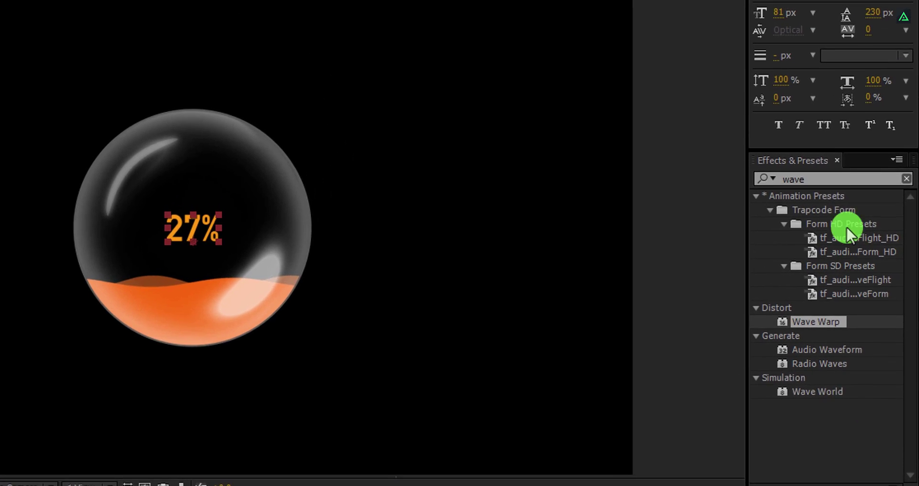
pyautogui.click(767, 32)
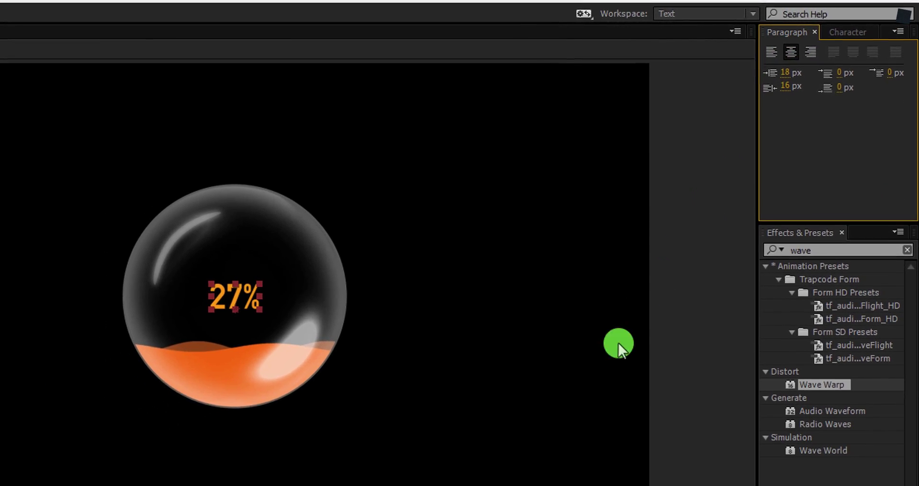
# Colour the counter text with the liquid's orange, sampled with the eyedropper
pyautogui.click(511, 444)
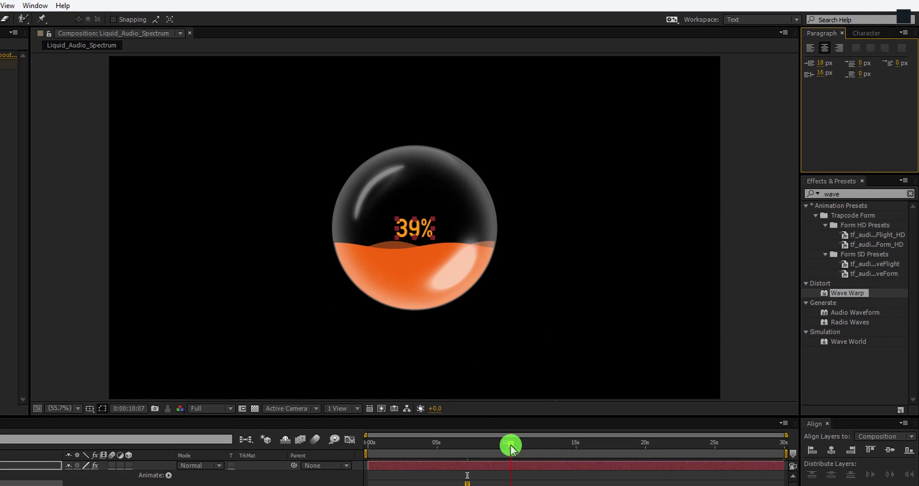
pyautogui.moveTo(510, 444); pyautogui.dragTo(511, 444)
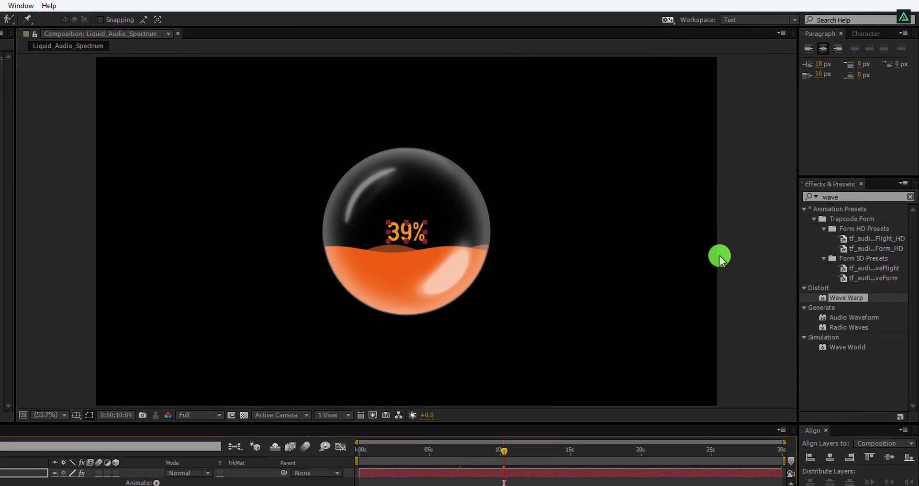
pyautogui.click(863, 35)
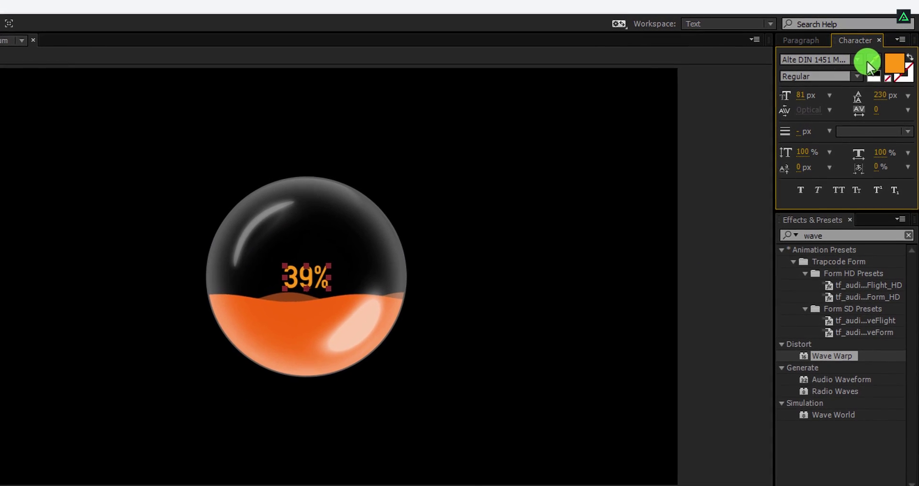
pyautogui.click(868, 59)
pyautogui.click(303, 311)
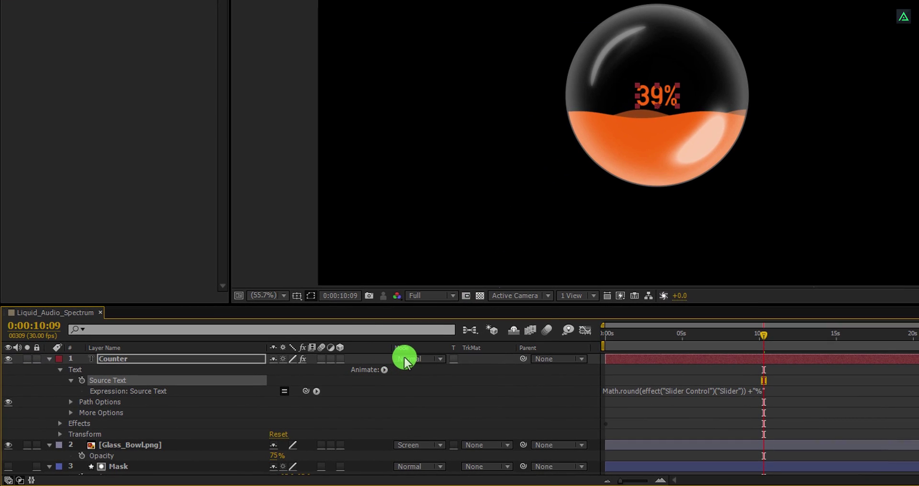
# Blend the Counter layer in Difference mode and collapse the timeline properties
pyautogui.click(404, 358)
pyautogui.click(464, 269)
pyautogui.moveTo(764, 335); pyautogui.dragTo(892, 343)
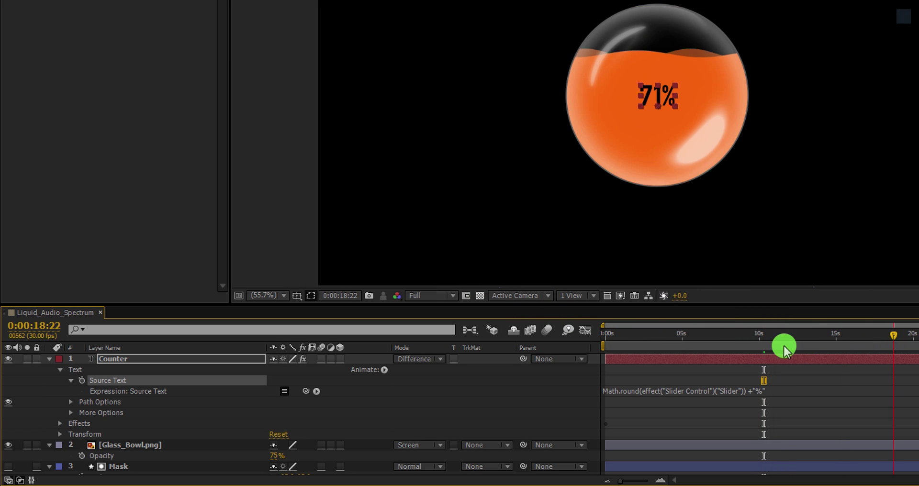
pyautogui.moveTo(784, 346); pyautogui.dragTo(744, 343)
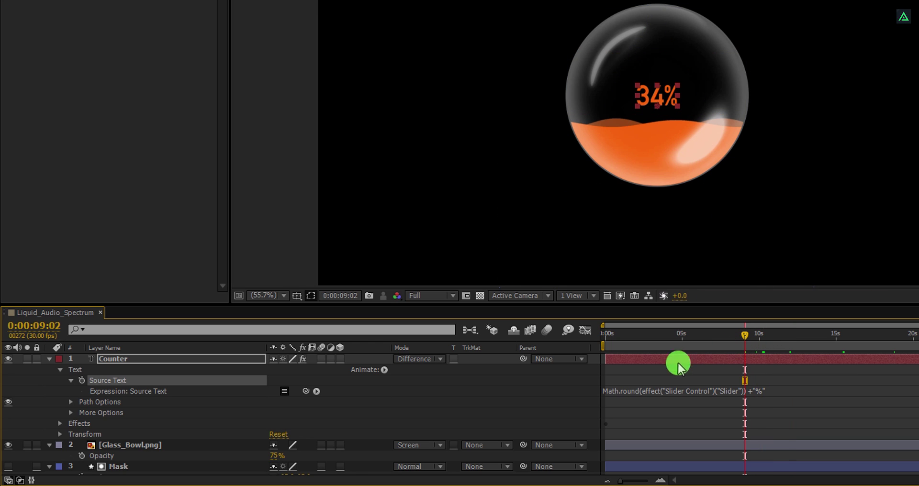
pyautogui.press('u')
pyautogui.hotkey('ctrl', 'a')
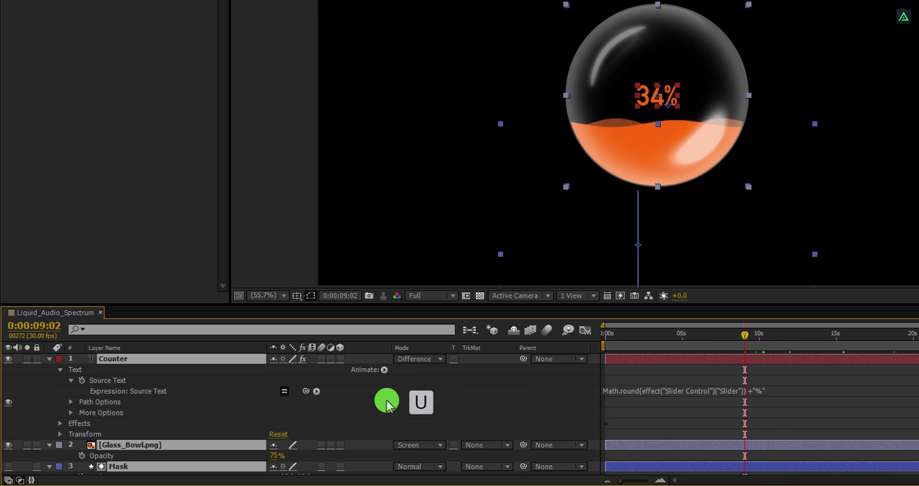
pyautogui.press('u')
pyautogui.press('u')
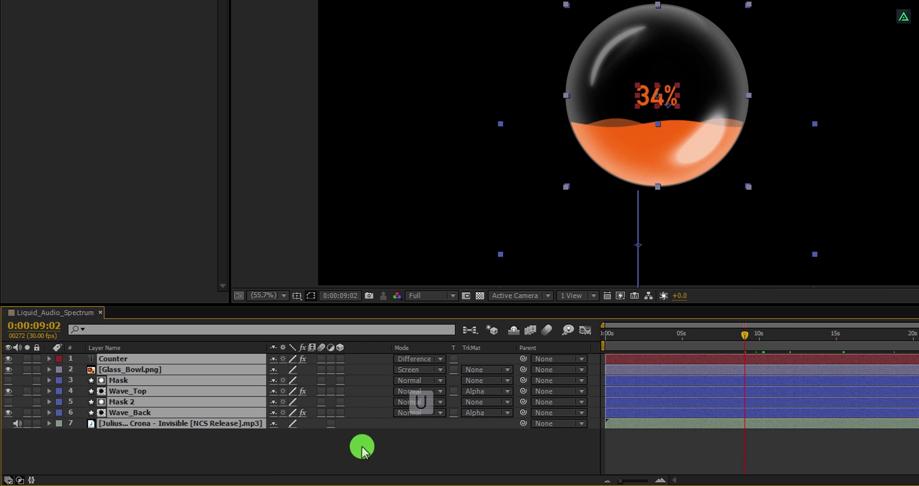
pyautogui.click(361, 449)
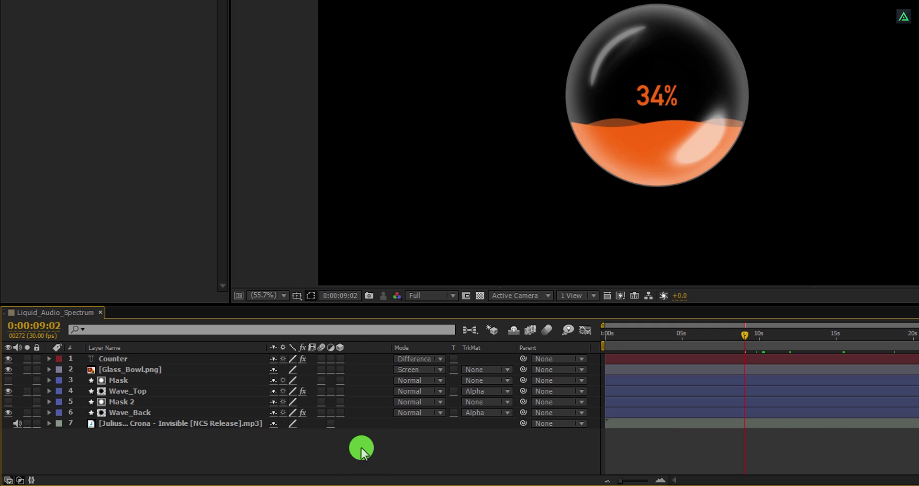
# Create a new solid layer named 'Spectrum'
pyautogui.rightClick(361, 448)
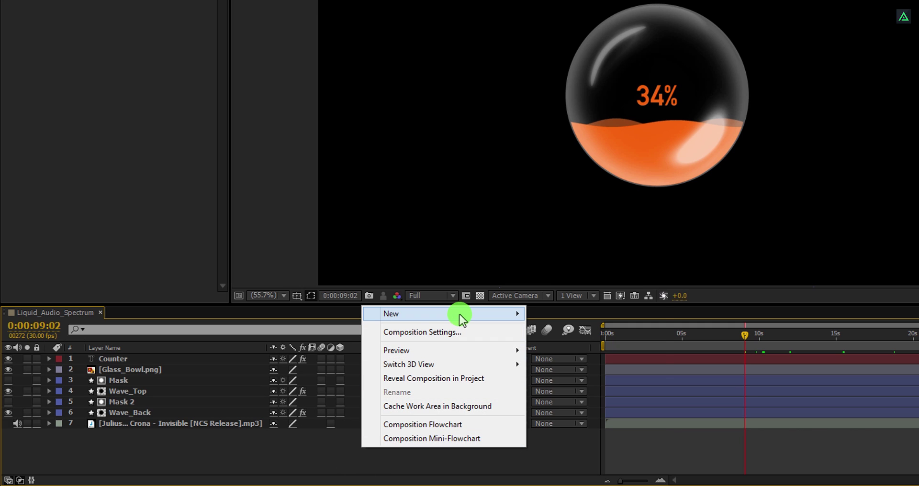
pyautogui.moveTo(493, 317)
pyautogui.click(577, 348)
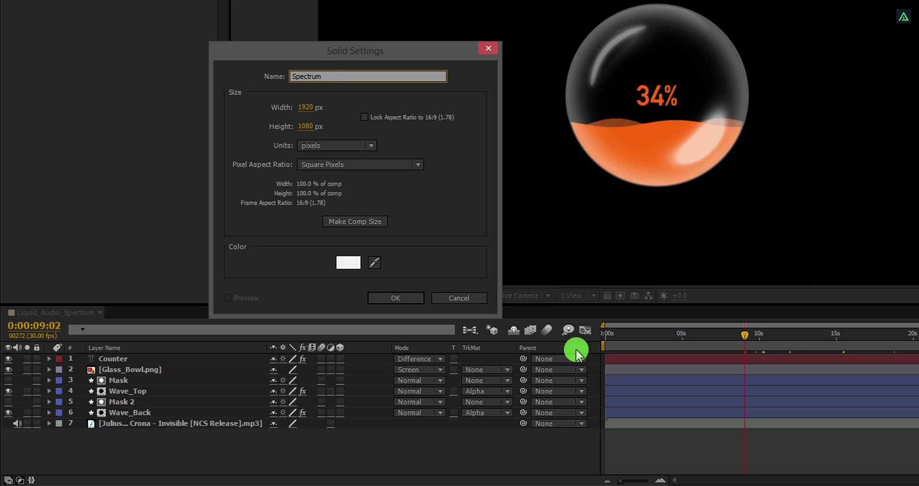
pyautogui.write('Spectrum')
pyautogui.press('Return')
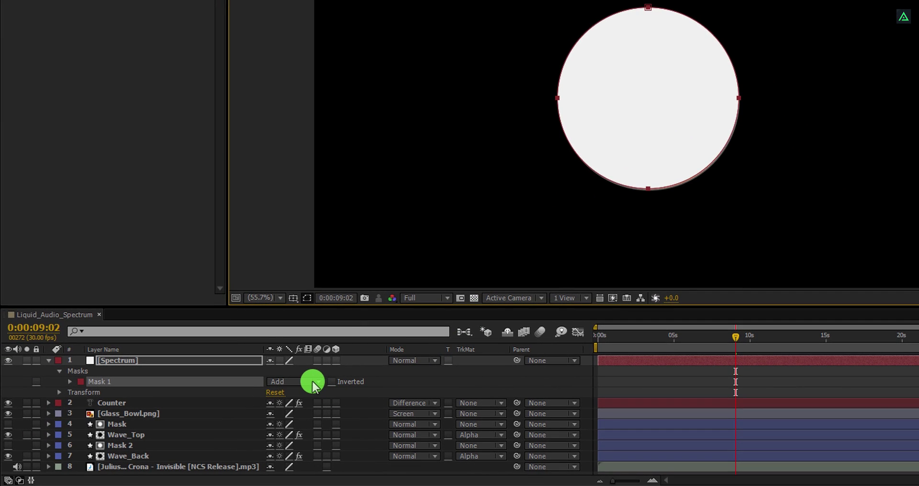
# Set Mask 1's mode to None and apply the Audio Spectrum effect to the solid
pyautogui.click(314, 383)
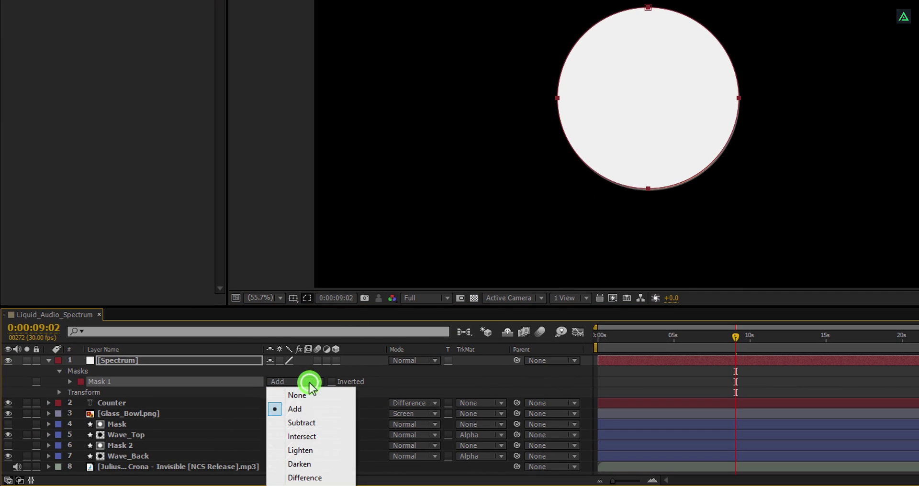
pyautogui.click(300, 389)
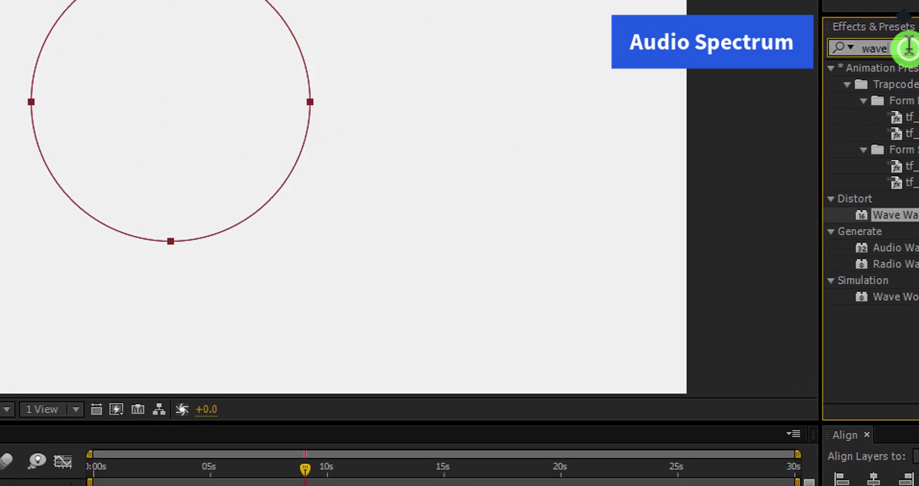
pyautogui.click(905, 41)
pyautogui.write('spect')
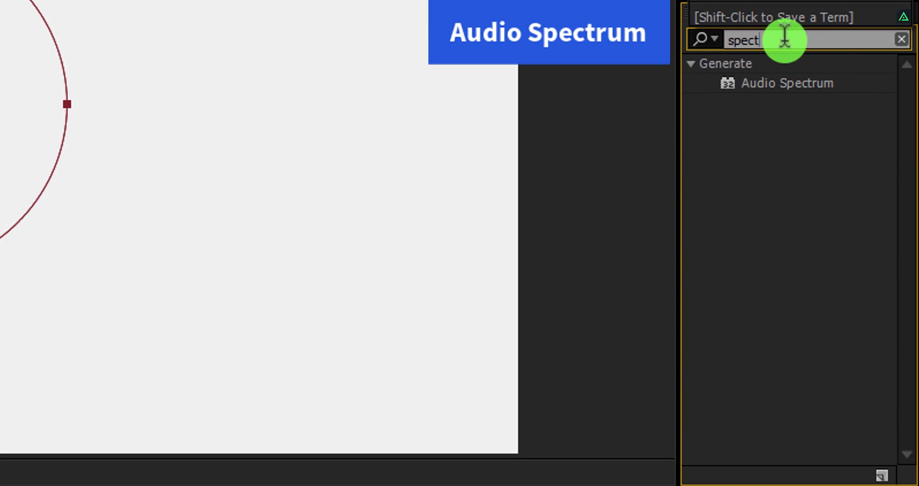
pyautogui.doubleClick(774, 81)
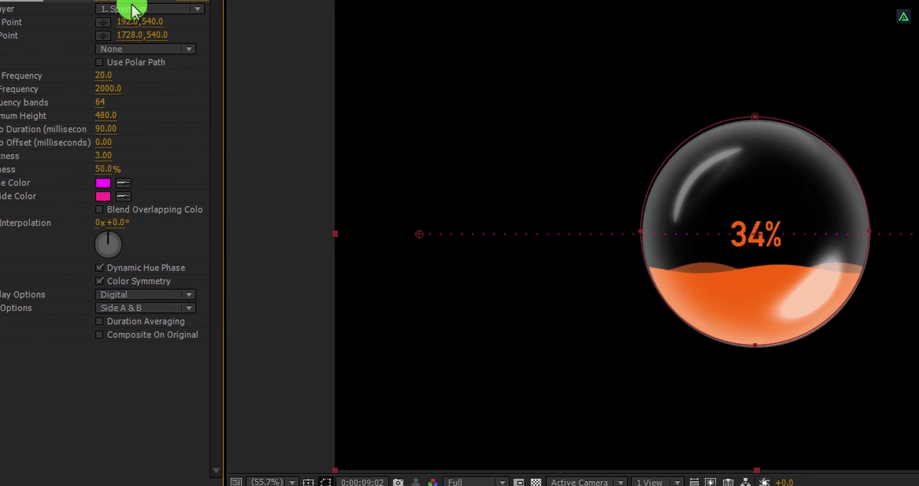
# Set Audio Spectrum's Audio Layer to the mp3 track and Path to Mask 1, hiding the mask outline
pyautogui.click(186, 19)
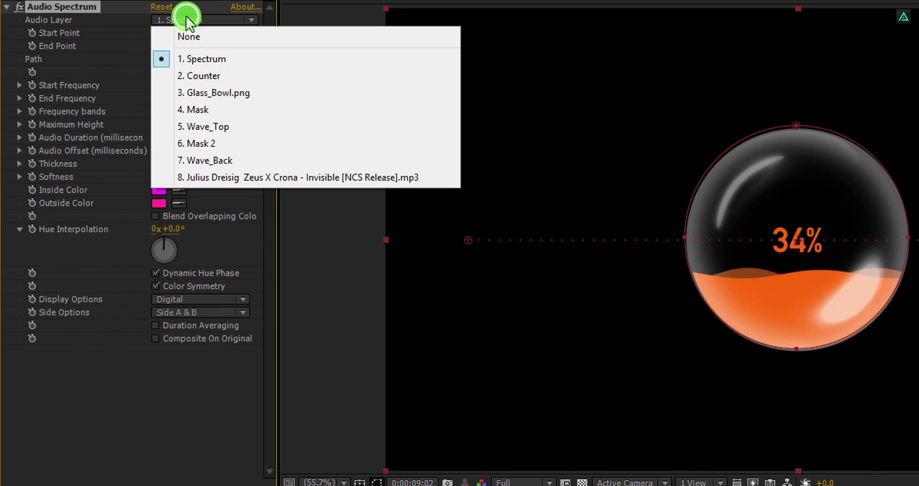
pyautogui.click(199, 178)
pyautogui.click(169, 59)
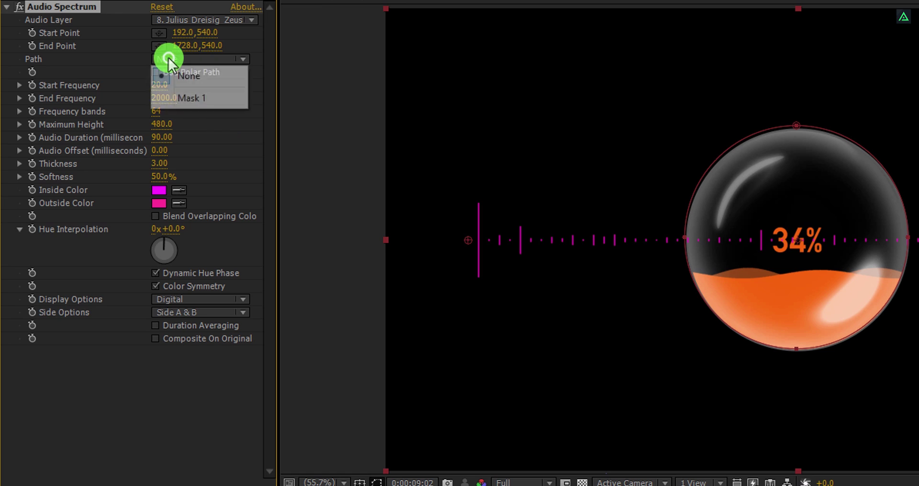
pyautogui.click(189, 98)
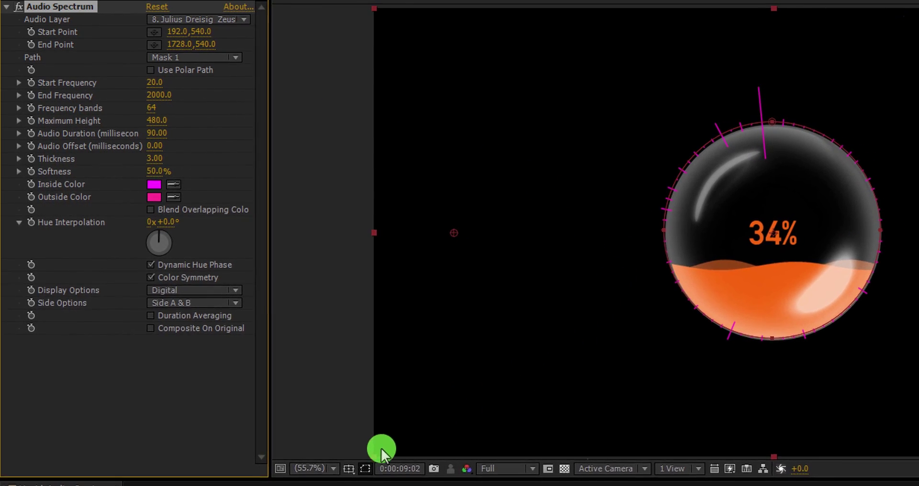
pyautogui.click(364, 468)
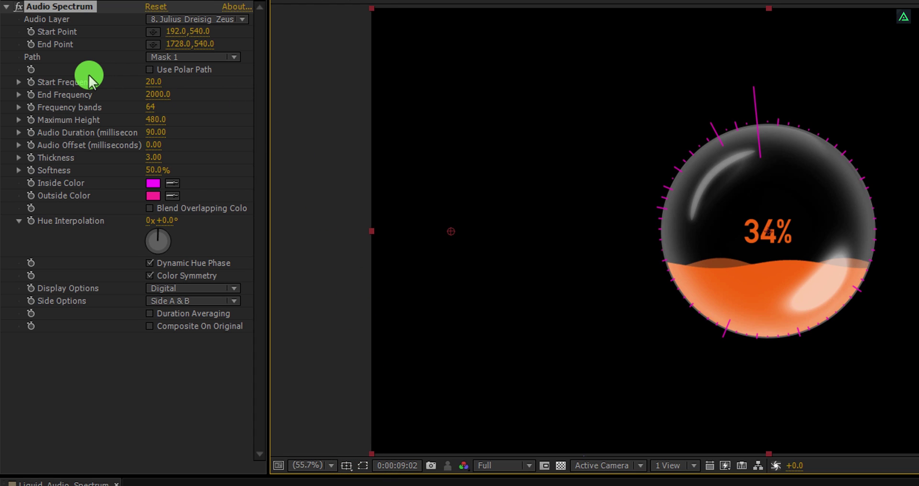
# Set Start Frequency 200, End Frequency 1000, 200 bands, Maximum Height 2000, and Side B
pyautogui.click(154, 81)
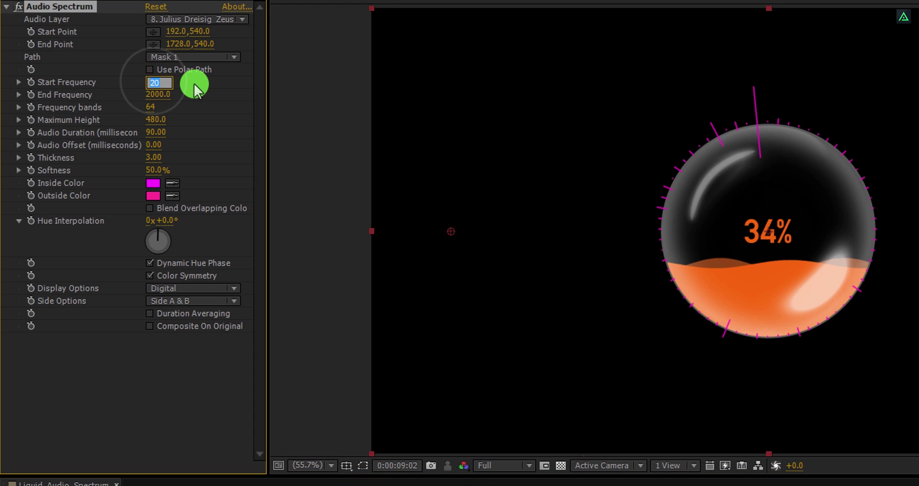
pyautogui.write('200')
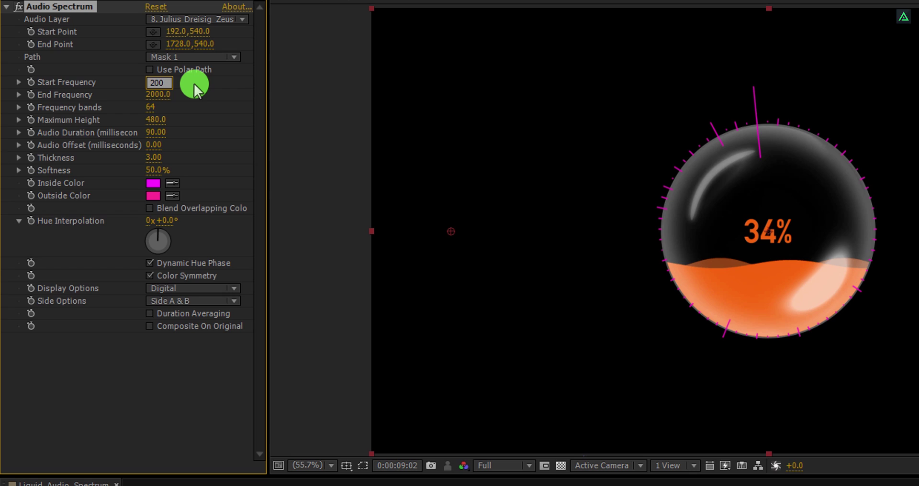
pyautogui.press('Tab')
pyautogui.write('100')
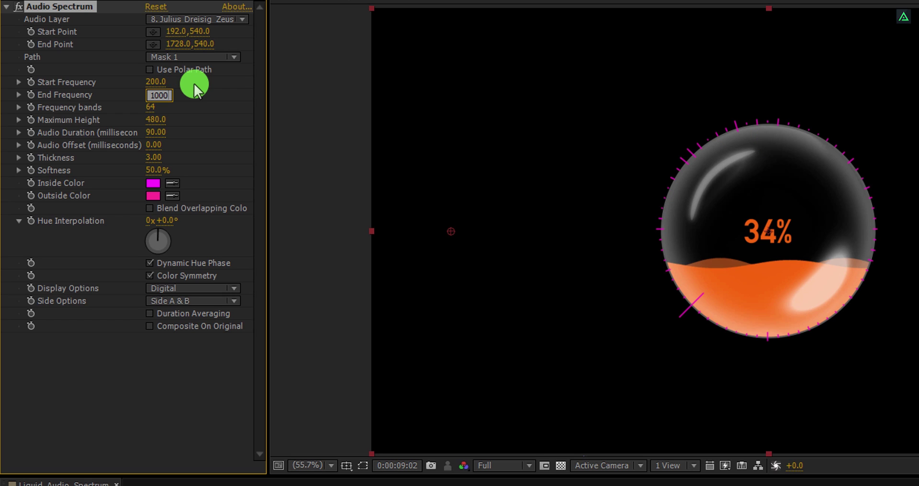
pyautogui.write('0')
pyautogui.press('Tab')
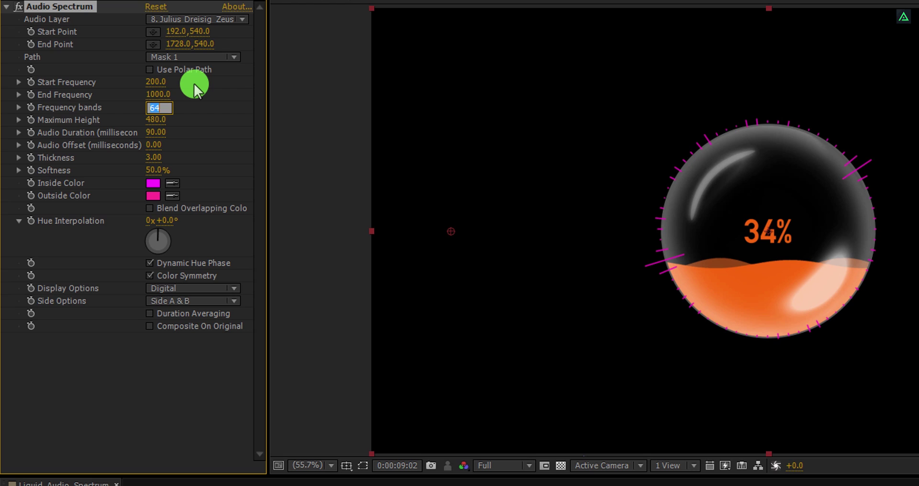
pyautogui.write('200')
pyautogui.press('Tab')
pyautogui.write('2000')
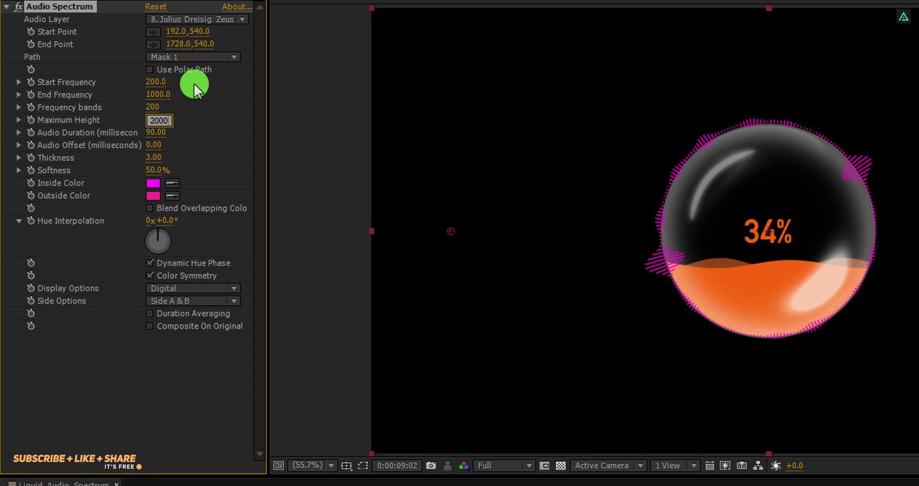
pyautogui.press('Return')
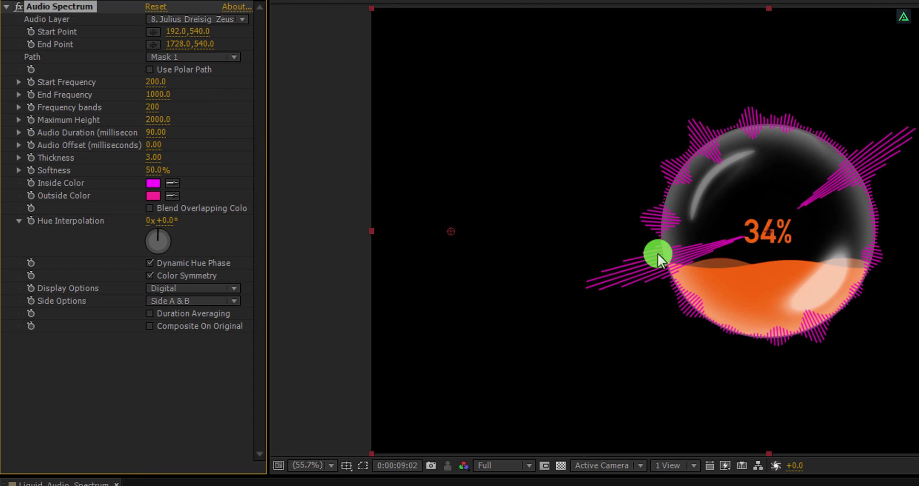
pyautogui.click(185, 300)
pyautogui.click(188, 328)
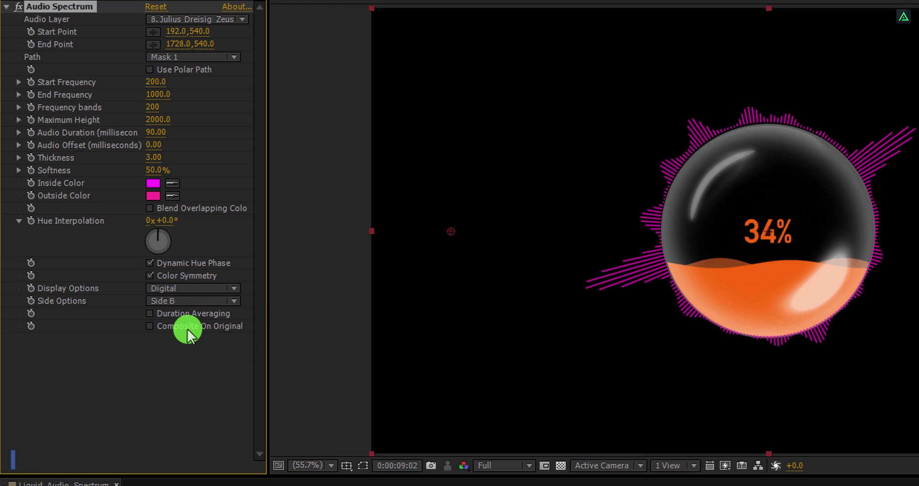
# Set the spectrum's Thickness to 10
pyautogui.click(156, 170)
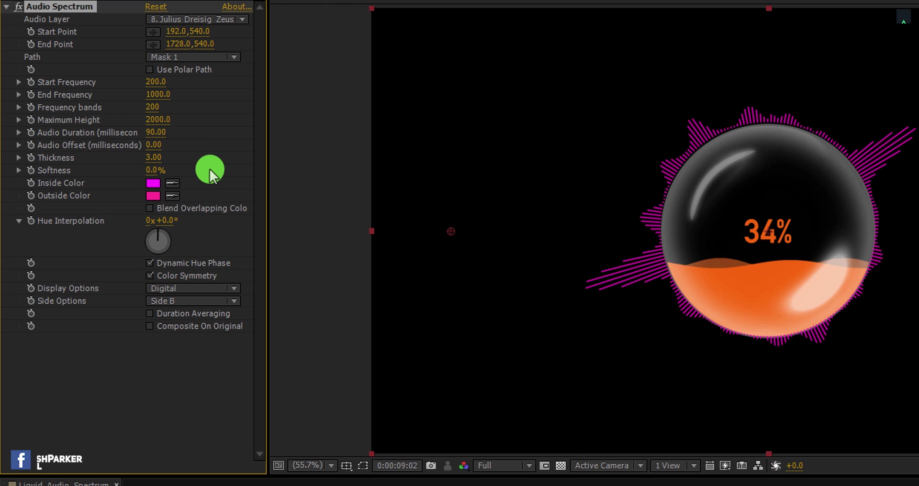
pyautogui.click(154, 157)
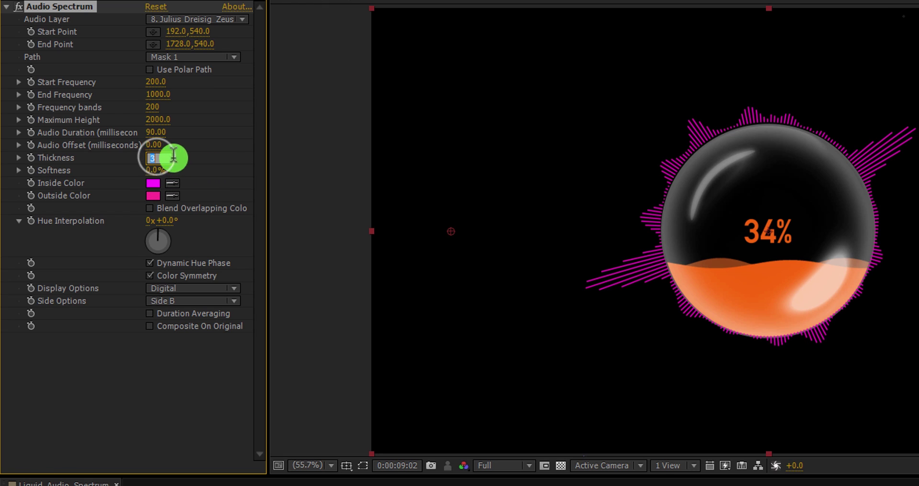
pyautogui.write('10')
pyautogui.press('Return')
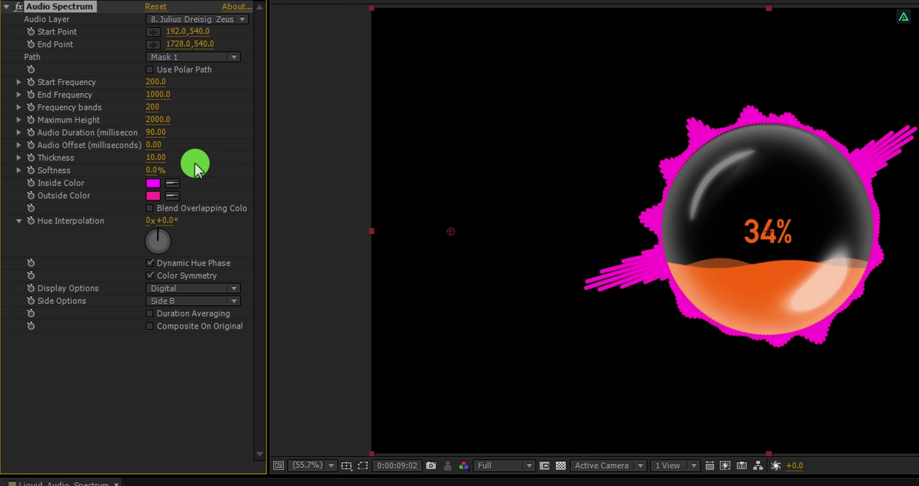
# Sample the orange liquid for Inside and Outside Color and raise Thickness to 15
pyautogui.click(173, 183)
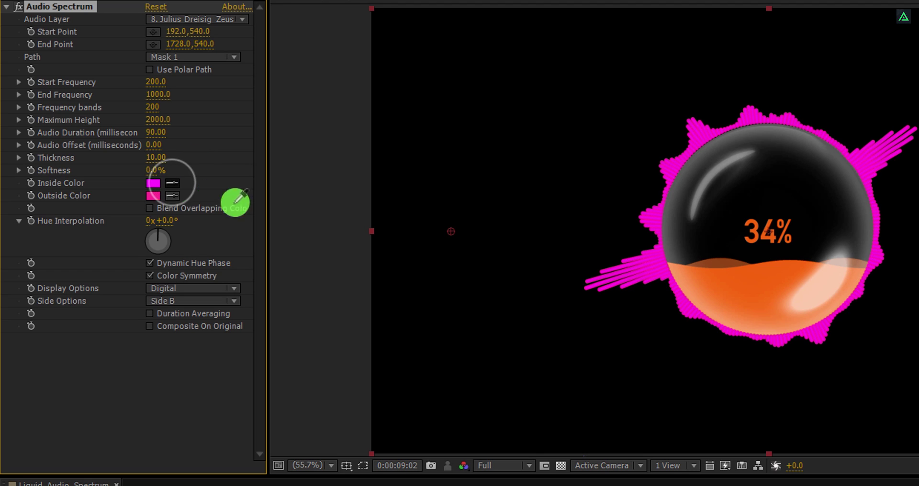
pyautogui.click(766, 276)
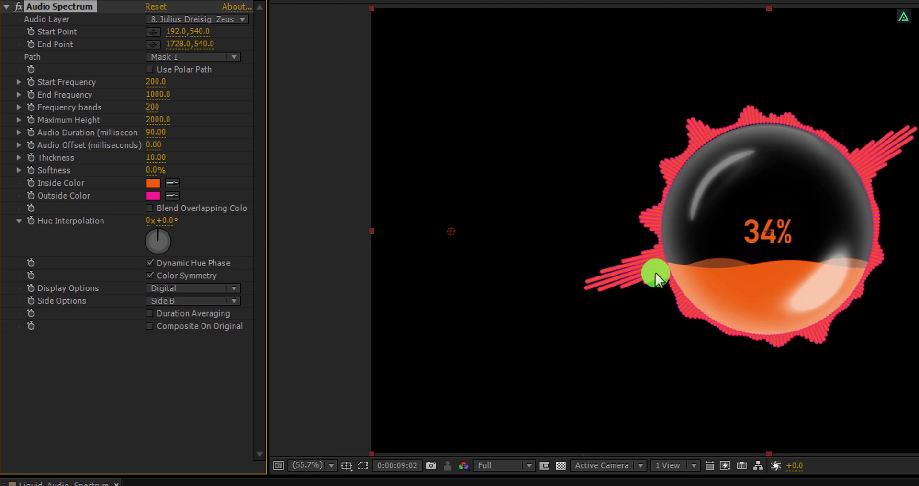
pyautogui.click(173, 196)
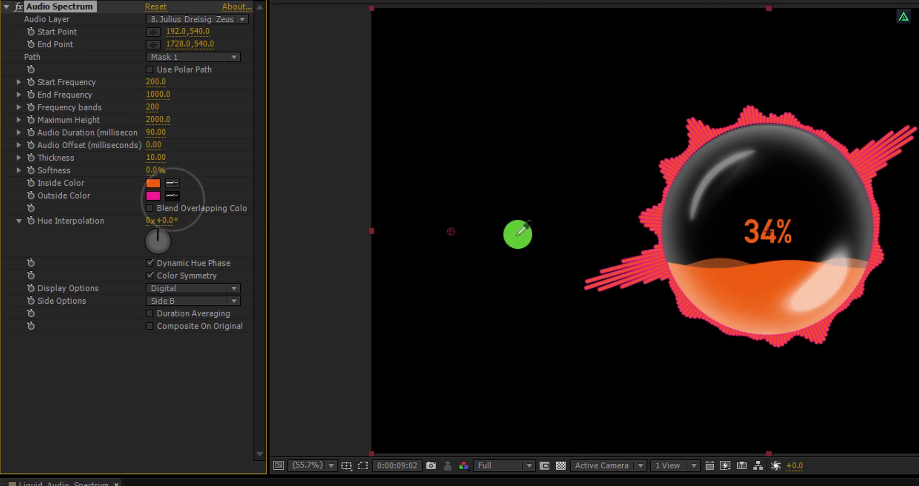
pyautogui.click(726, 263)
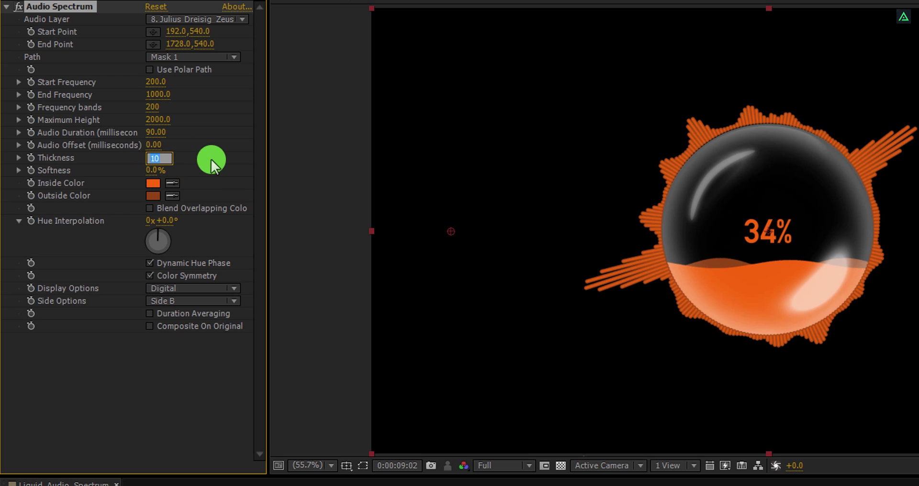
pyautogui.write('15')
pyautogui.press('Return')
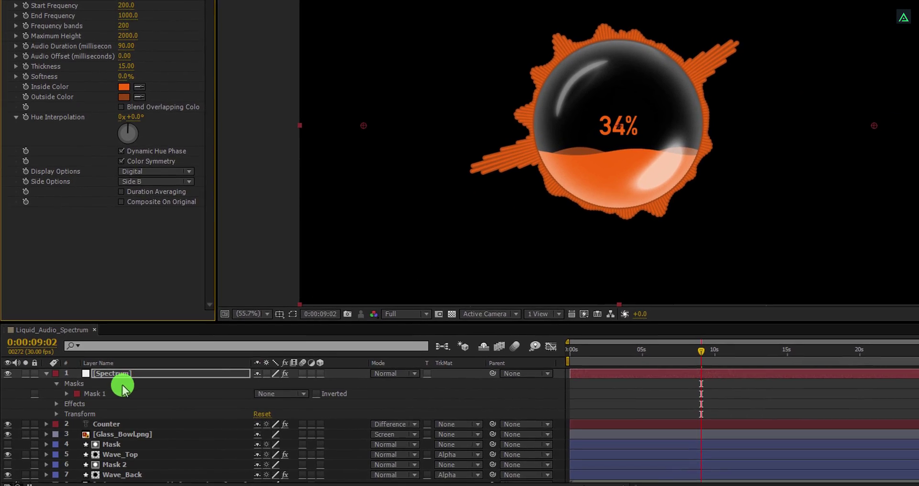
# Free-transform Mask 1 back to about its original size around the bowl, then move to 8 seconds
pyautogui.click(94, 391)
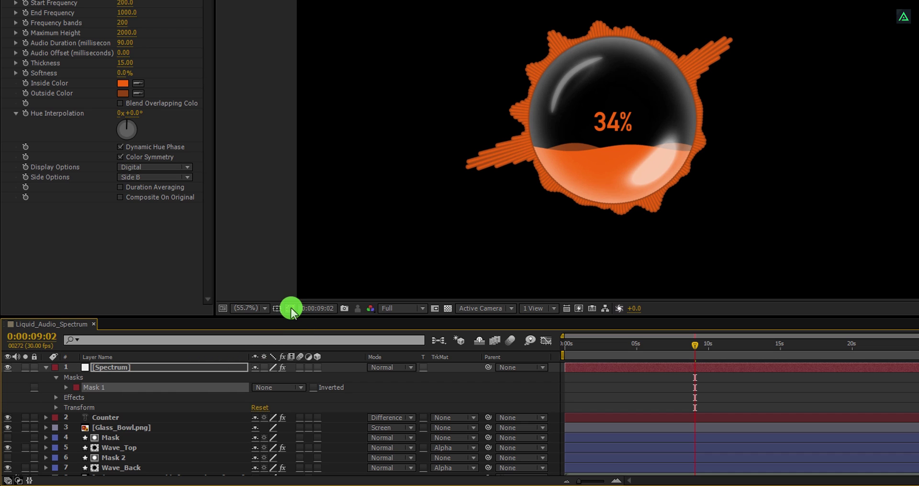
pyautogui.click(290, 308)
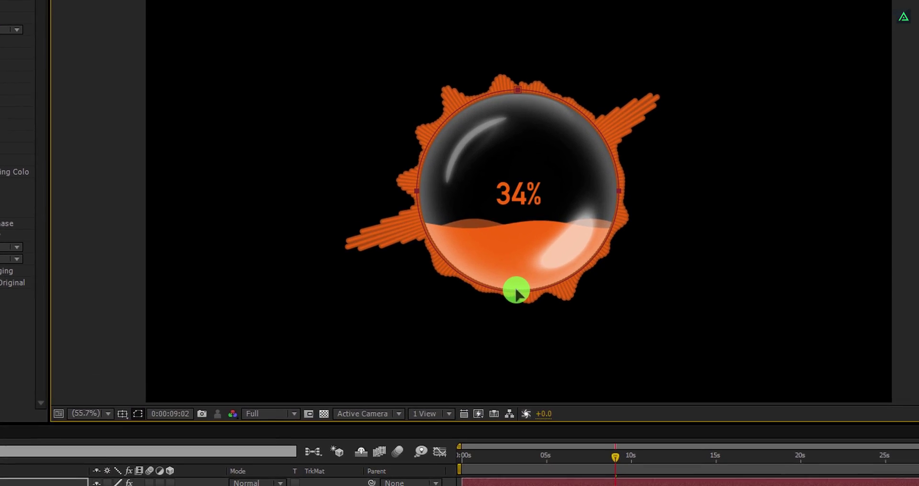
pyautogui.doubleClick(516, 291)
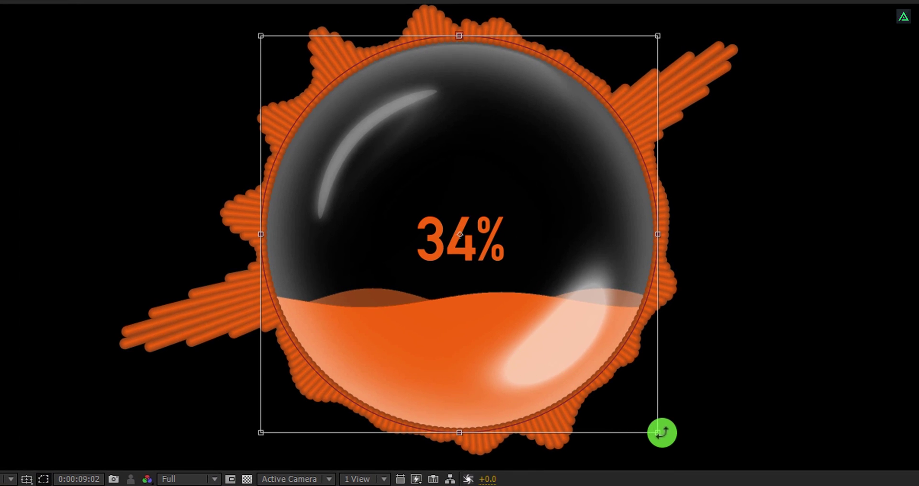
pyautogui.moveTo(658, 432)
pyautogui.mouseDown()
pyautogui.moveTo(654, 424)
pyautogui.moveTo(663, 438)
pyautogui.mouseUp()
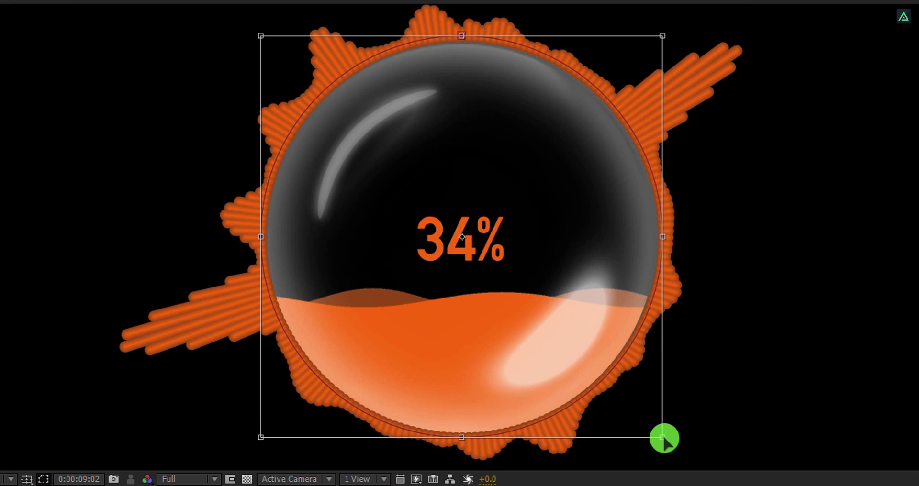
pyautogui.moveTo(261, 39)
pyautogui.mouseDown()
pyautogui.moveTo(262, 49)
pyautogui.moveTo(252, 29)
pyautogui.moveTo(261, 38)
pyautogui.mouseUp()
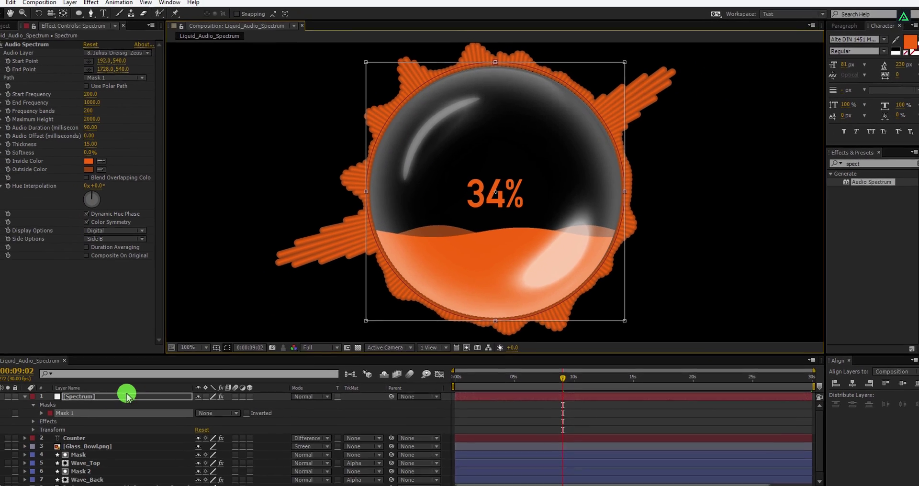
pyautogui.click(14, 459)
pyautogui.moveTo(526, 366); pyautogui.dragTo(551, 372)
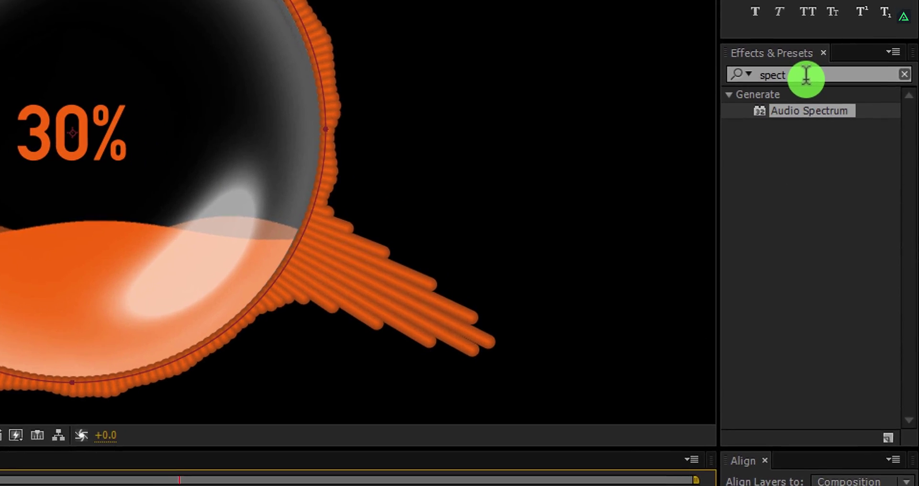
# Add Mirror to the Spectrum layer with Reflection Center 961,541, then move to about 2 seconds
pyautogui.click(834, 118)
pyautogui.write('mirro')
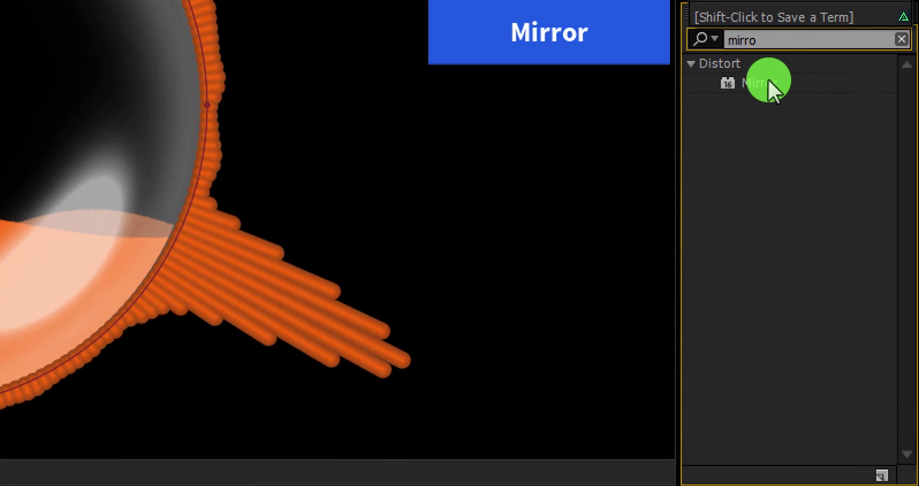
pyautogui.moveTo(766, 80); pyautogui.dragTo(211, 282)
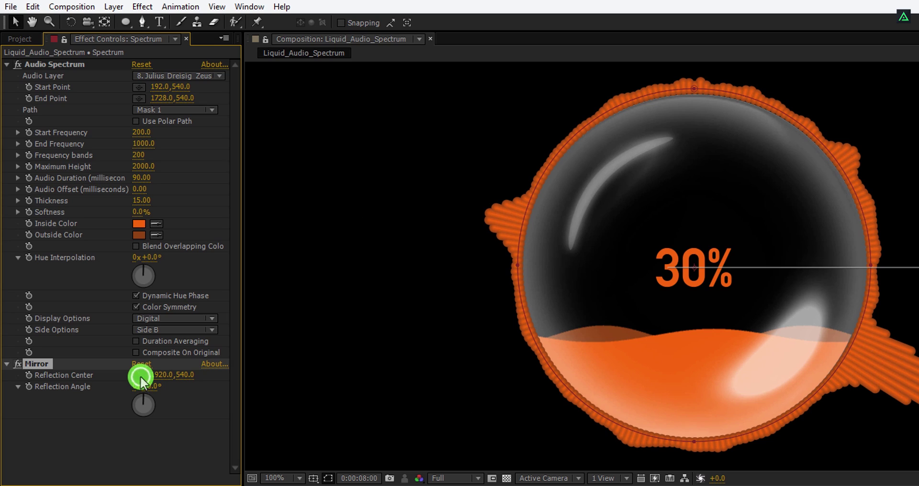
pyautogui.click(140, 375)
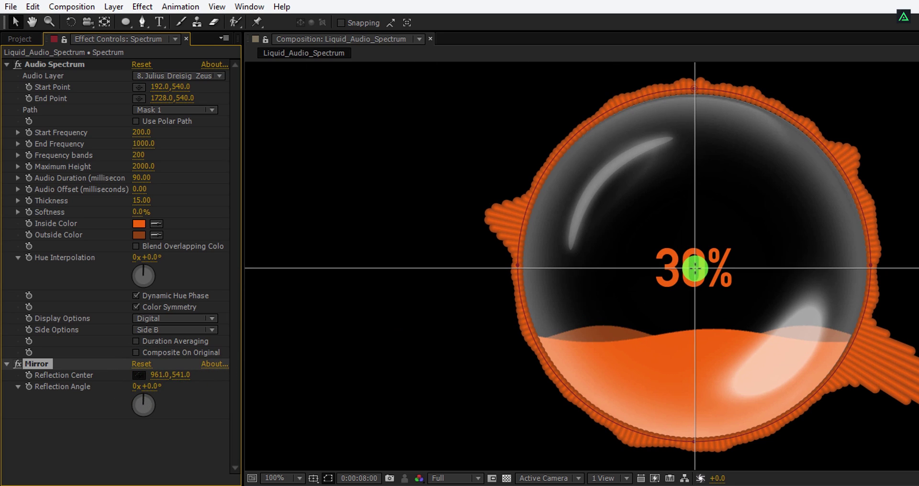
pyautogui.click(695, 270)
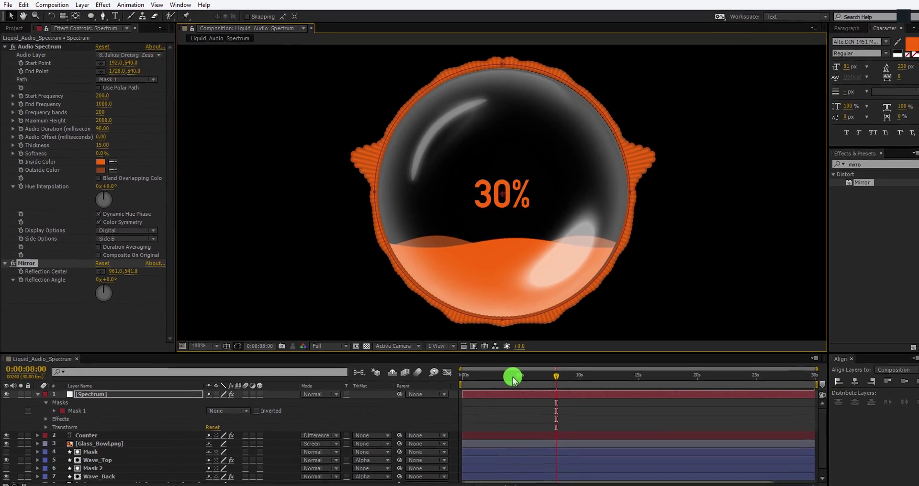
pyautogui.click(594, 436)
pyautogui.click(482, 376)
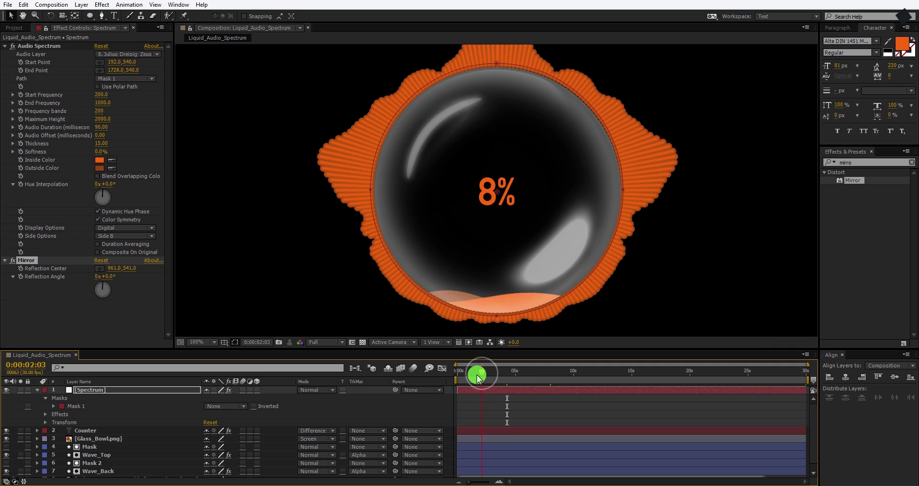
pyautogui.scroll(-2, 459, 222)
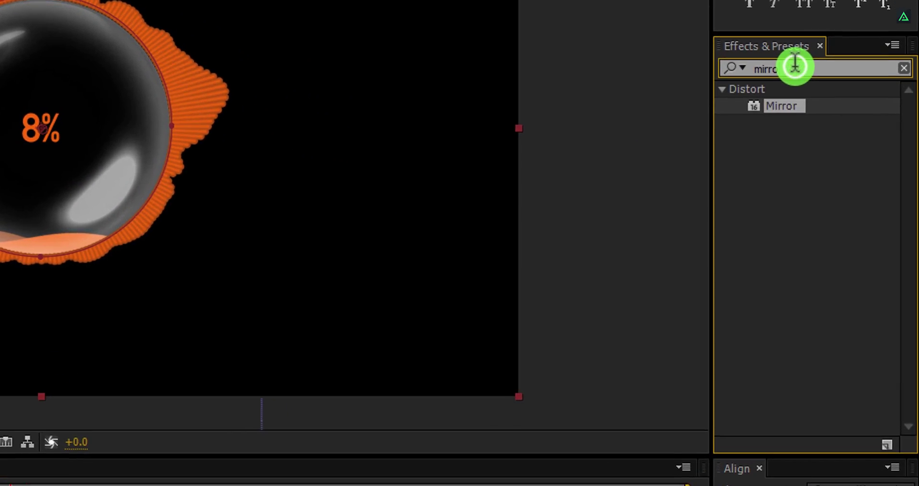
# Apply Glow to the spectrum with Glow Threshold 40% and Glow Radius 20
pyautogui.click(849, 147)
pyautogui.write('glow')
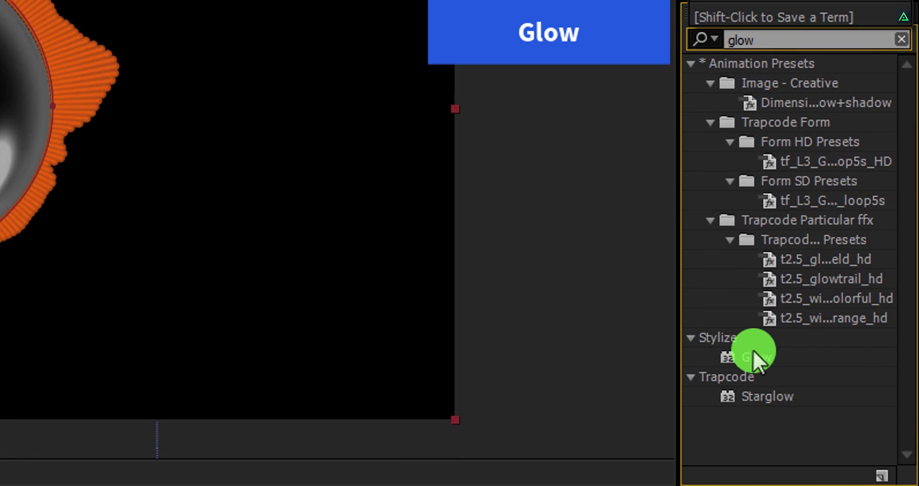
pyautogui.doubleClick(751, 357)
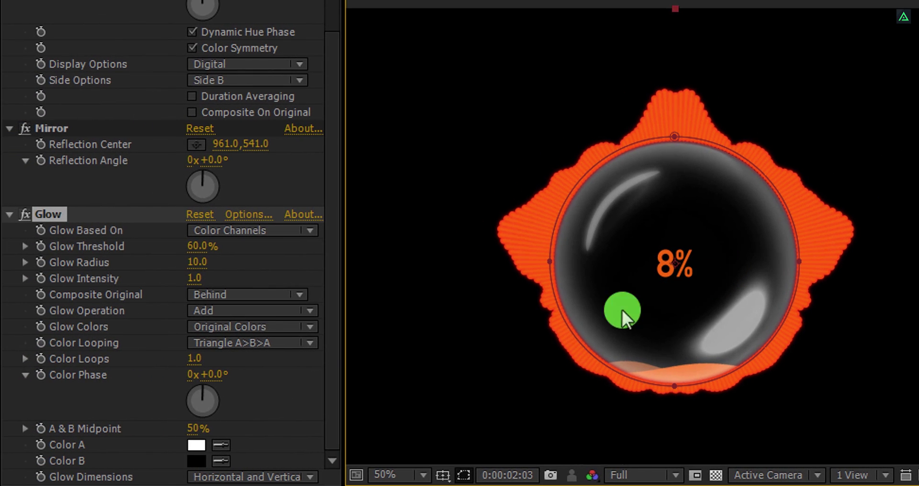
pyautogui.click(211, 248)
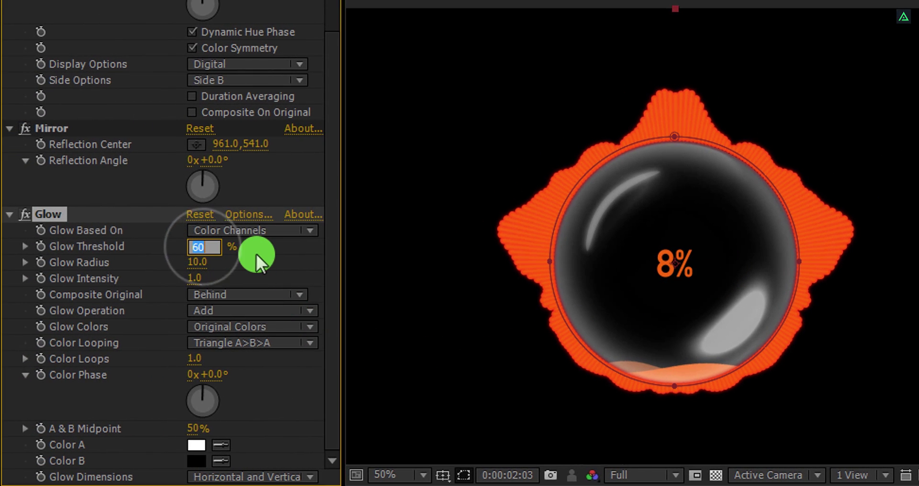
pyautogui.write('40')
pyautogui.press('Return')
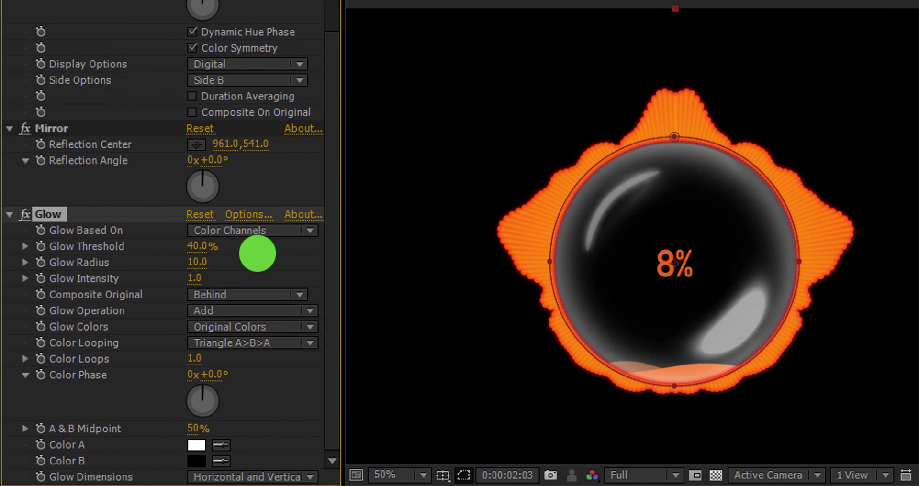
pyautogui.click(200, 261)
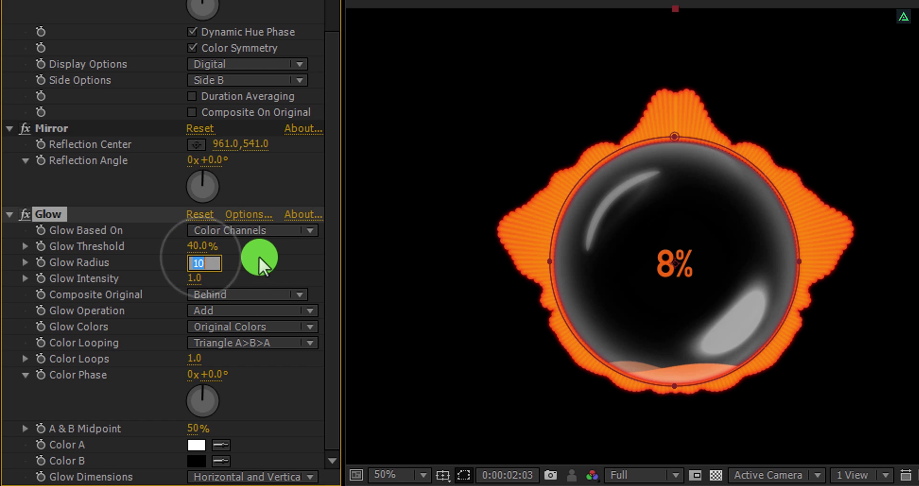
pyautogui.write('20')
pyautogui.press('Return')
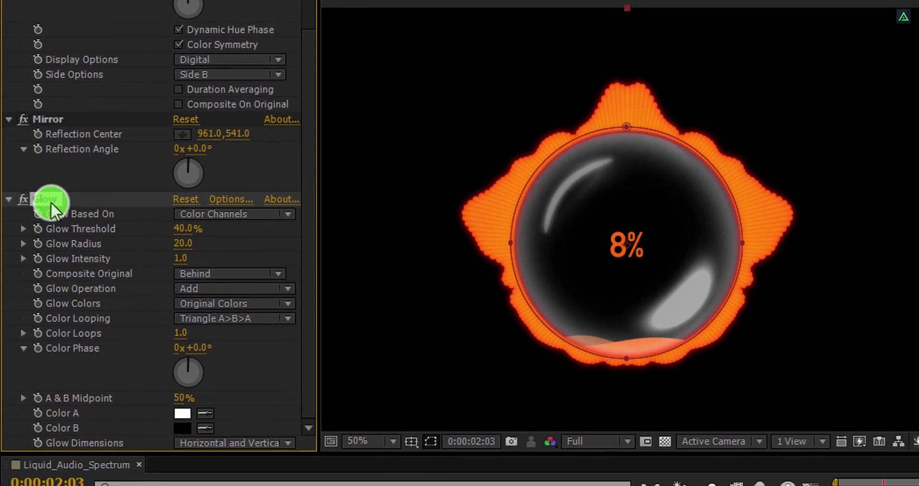
# Copy the Glow onto the Counter layer and adjust it to Threshold 42% and Radius 10
pyautogui.hotkey('ctrl', 'c')
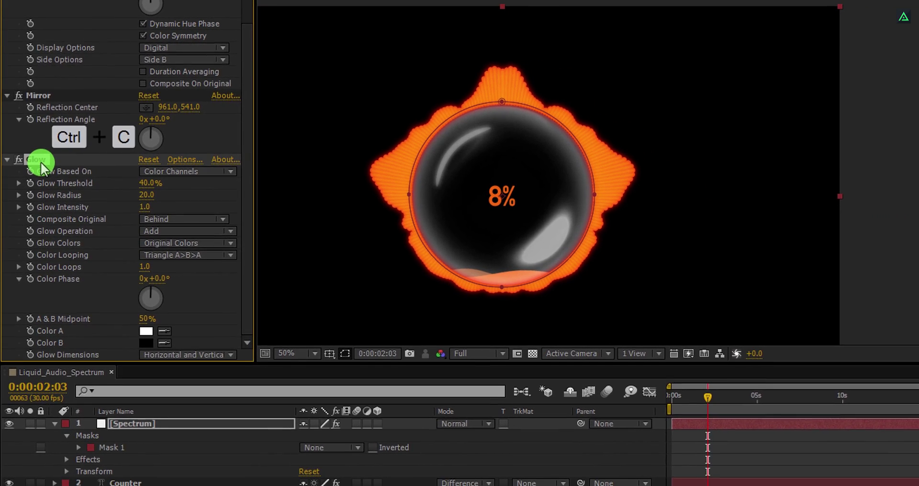
pyautogui.click(124, 469)
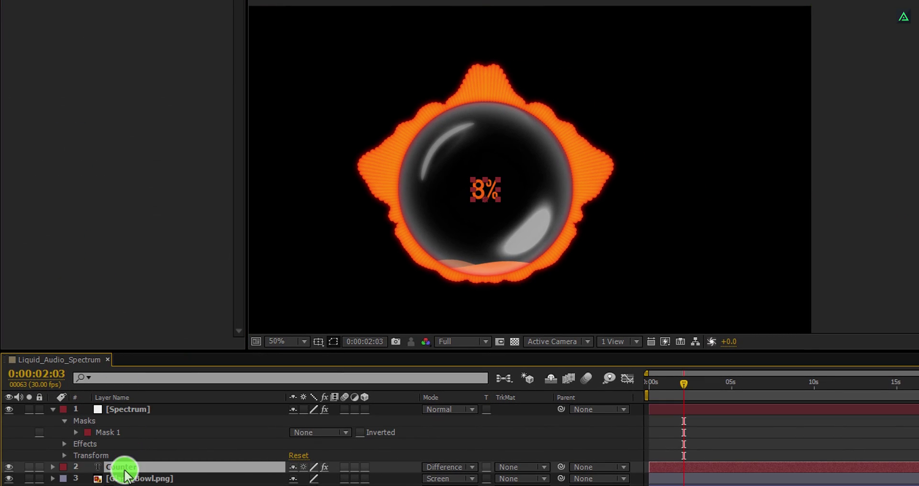
pyautogui.hotkey('ctrl', 'v')
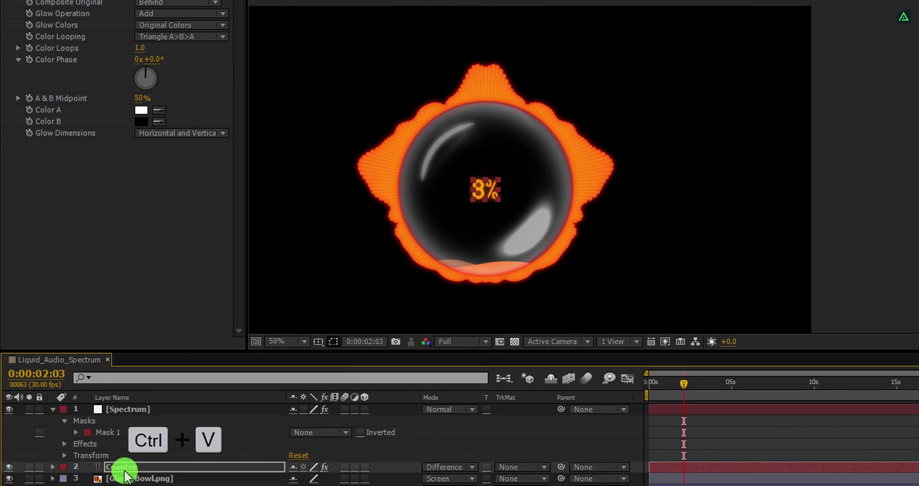
pyautogui.scroll(2, 400, 195)
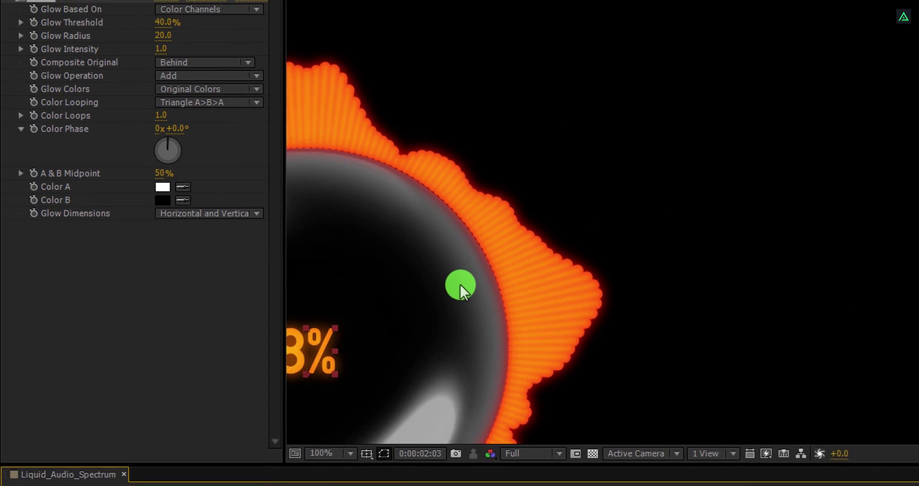
pyautogui.moveTo(437, 320); pyautogui.dragTo(588, 121)
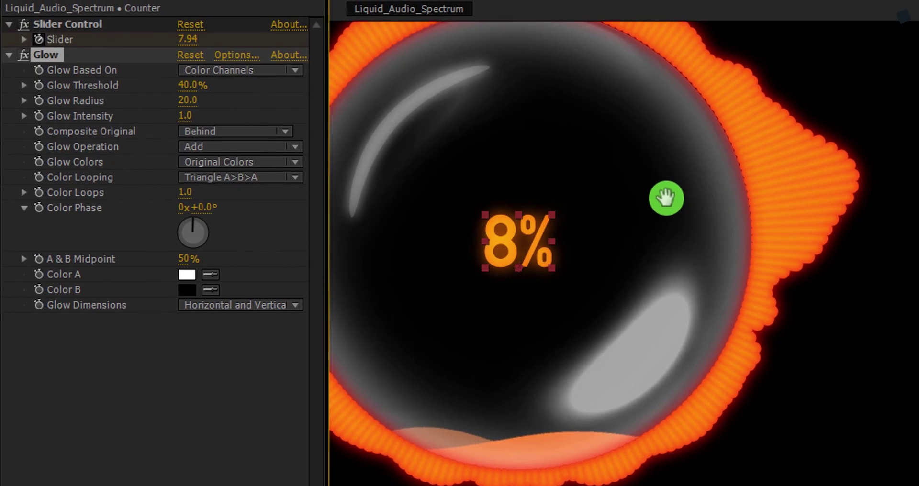
pyautogui.moveTo(186, 103); pyautogui.dragTo(169, 114)
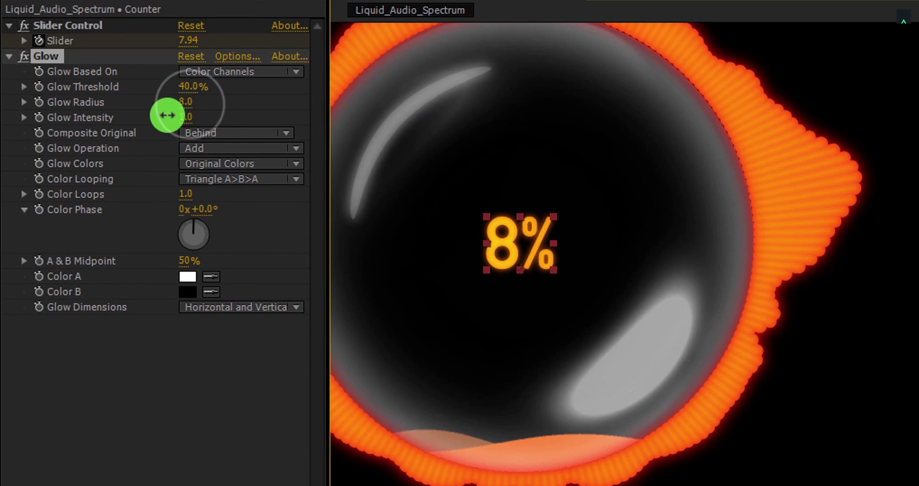
pyautogui.moveTo(189, 86); pyautogui.dragTo(234, 114)
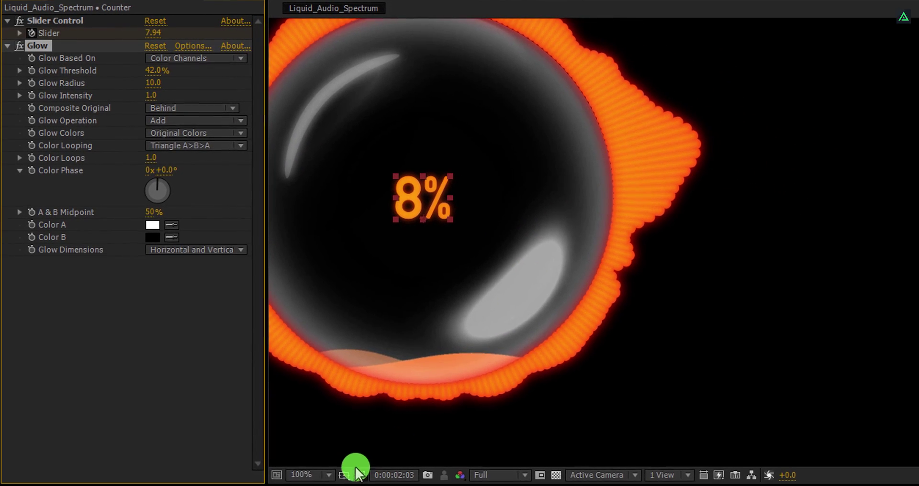
pyautogui.click(308, 474)
# Fit the composition in the viewer and play a RAM preview with NumPad 0
pyautogui.click(333, 228)
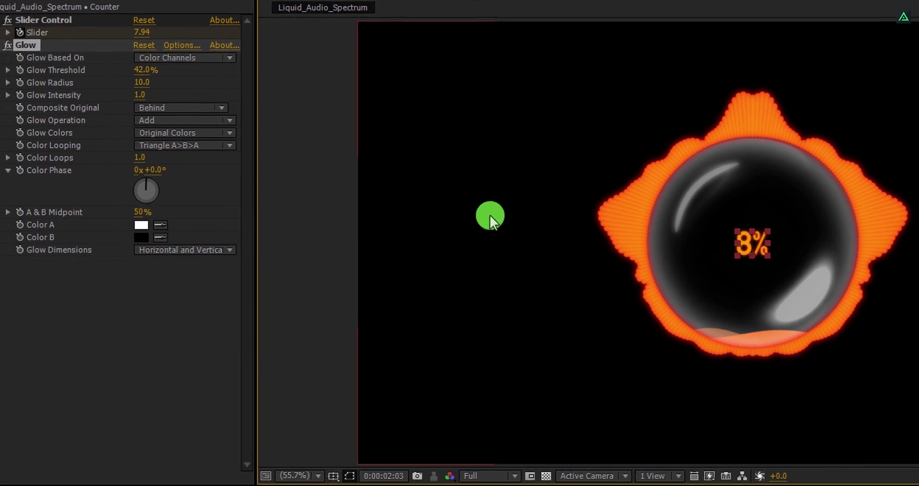
pyautogui.press('KP_0')
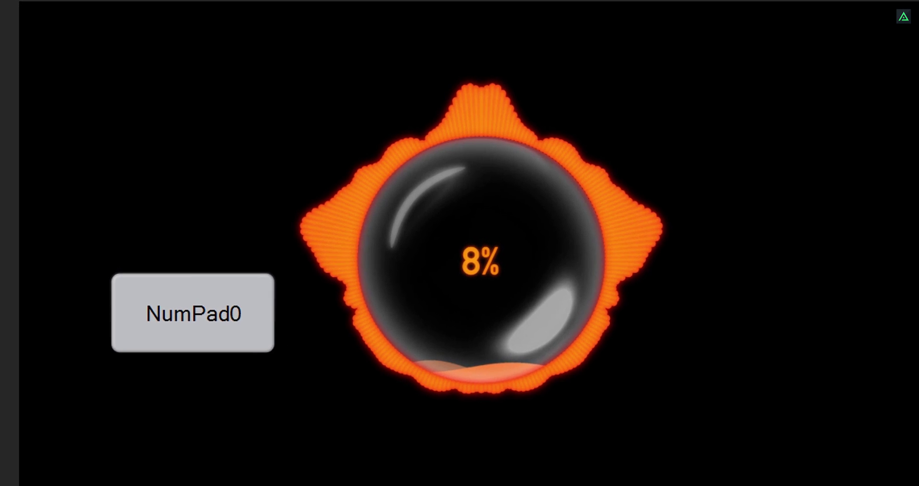